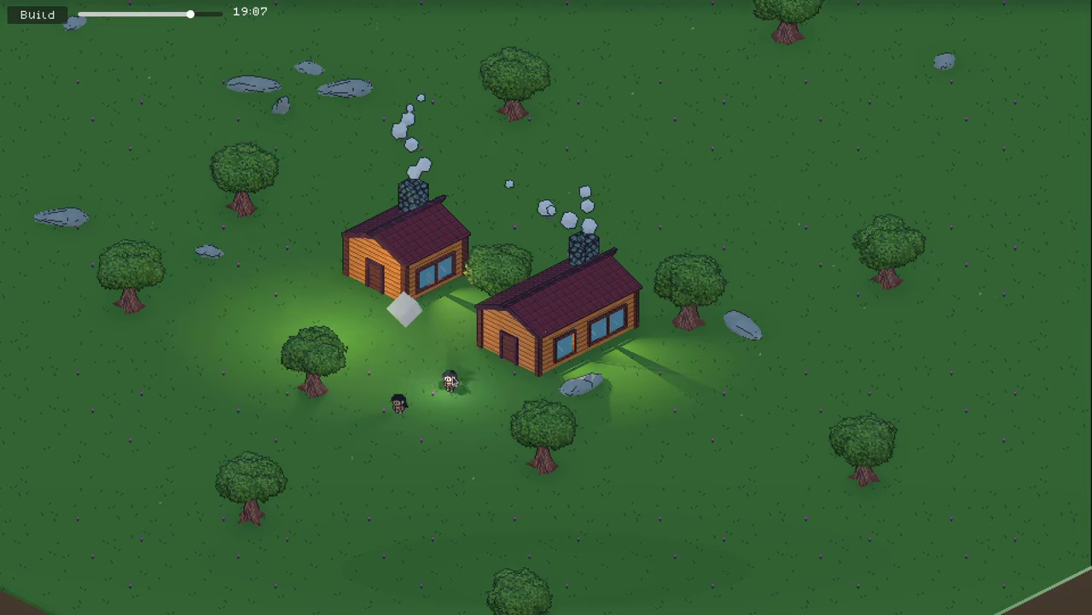
- Select a villager and send it walking onto the grass right of the log cabins
left_click(450, 385)
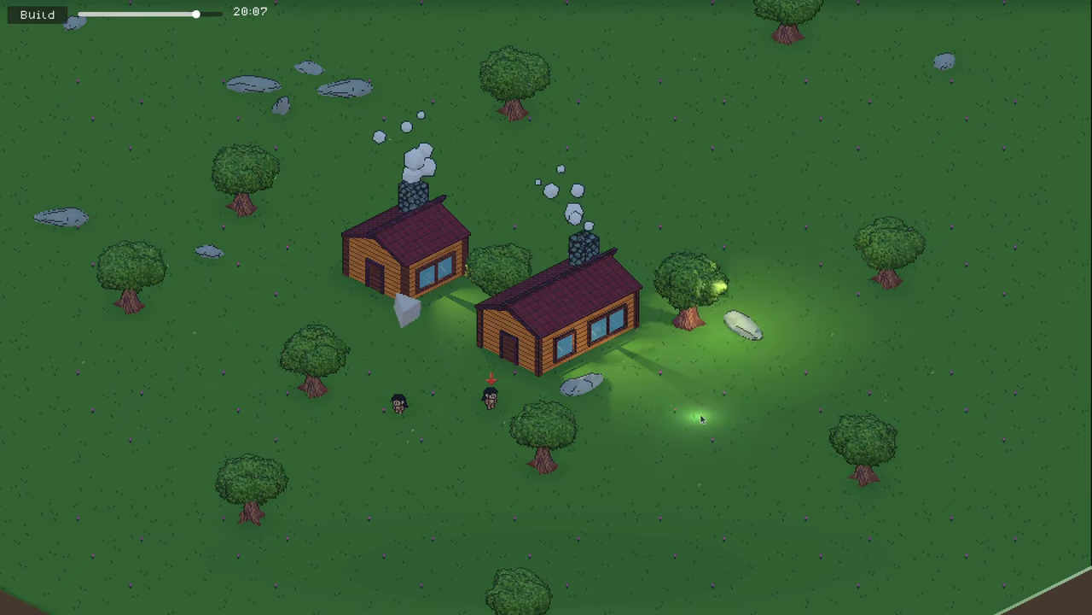
left_click(651, 366)
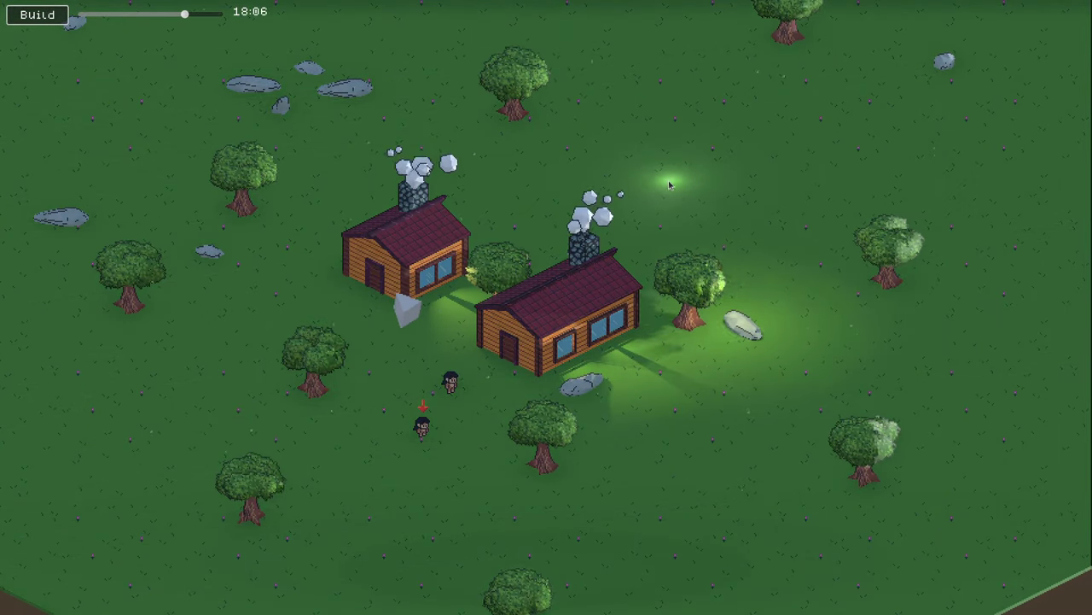
- Place two new log cabins, one southeast and one on the west side of the village
left_click(707, 439)
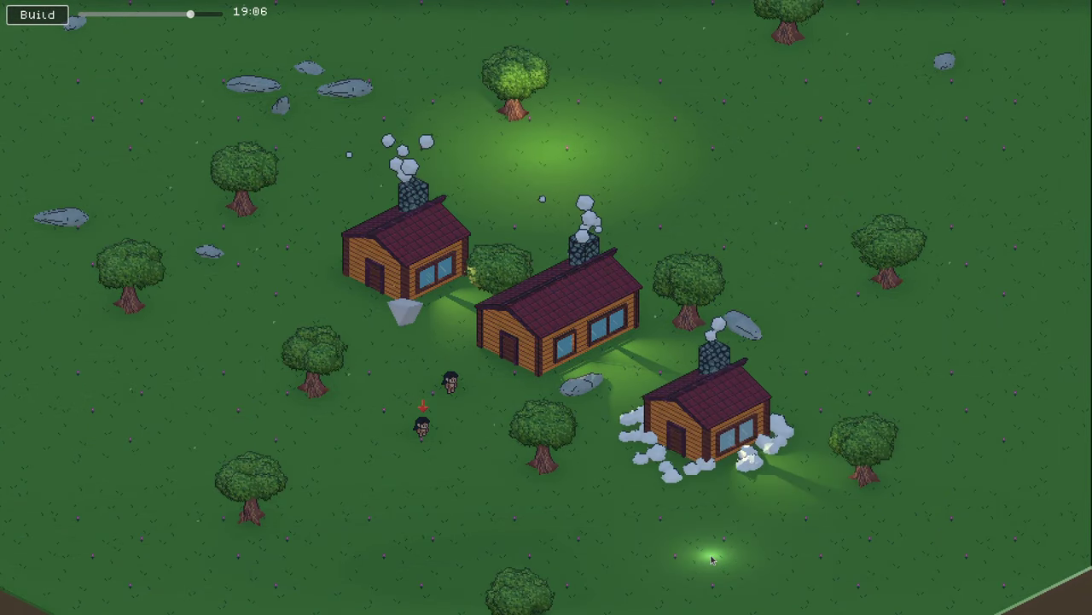
left_click(163, 376)
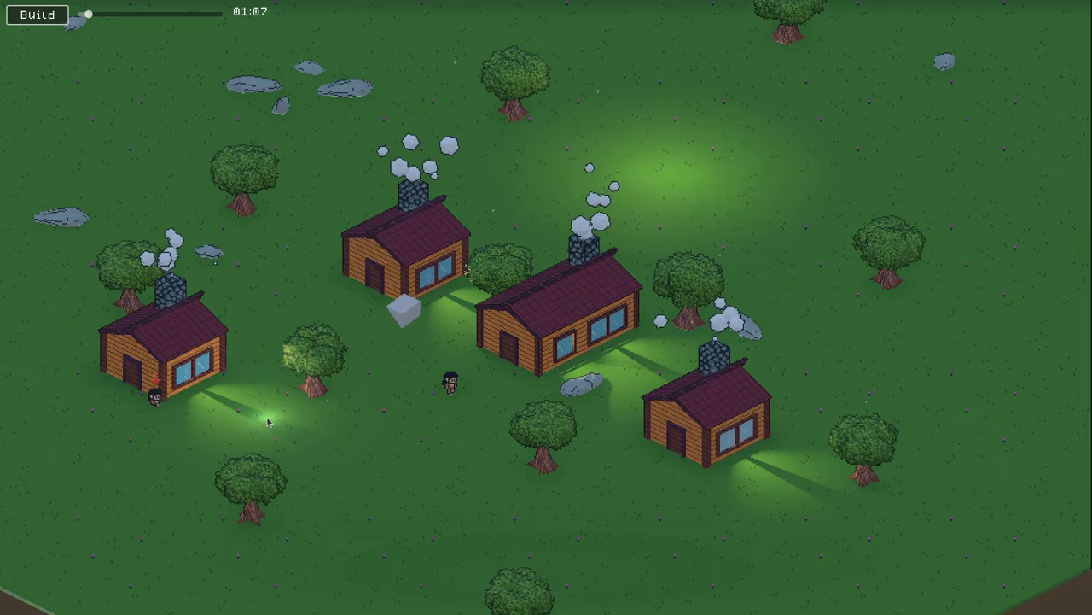
key("a")
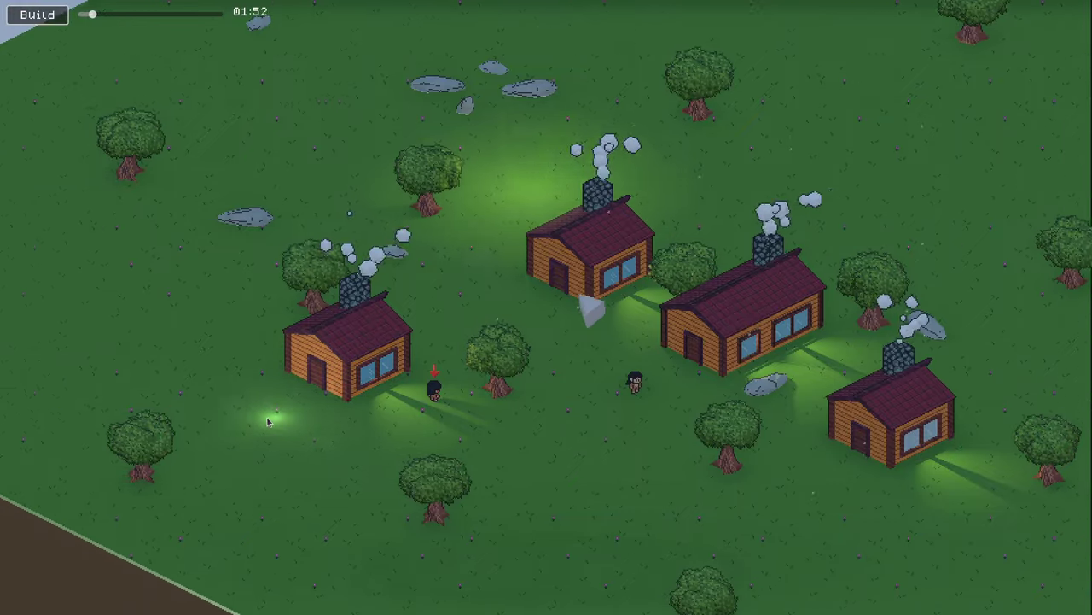
key("a")
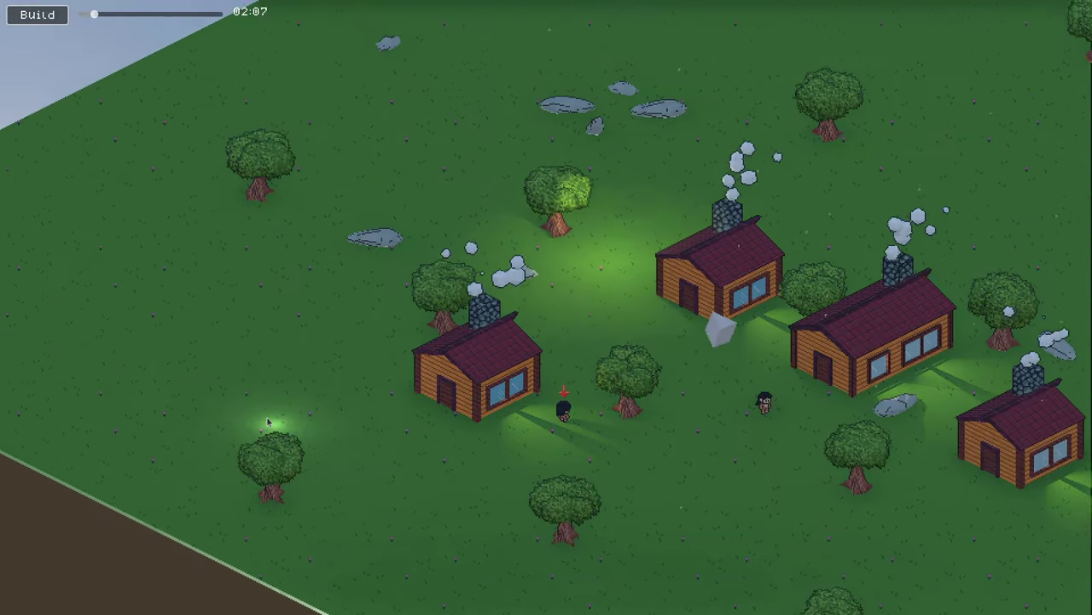
key("w")
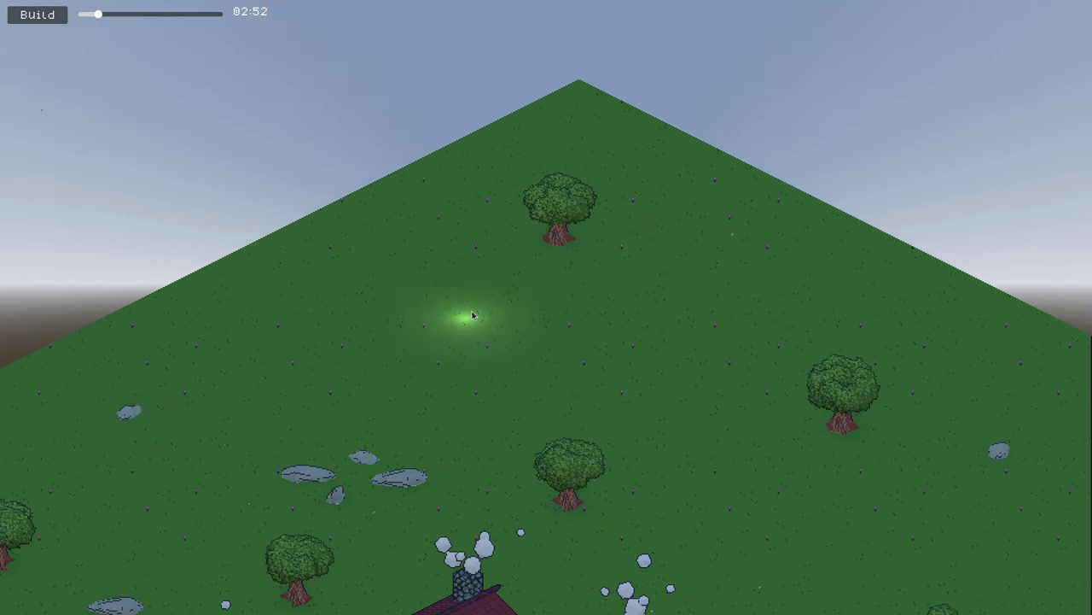
- Pan the camera over the open grassland to the map corner, then back over the village
scroll(472, 316, "down", 5)
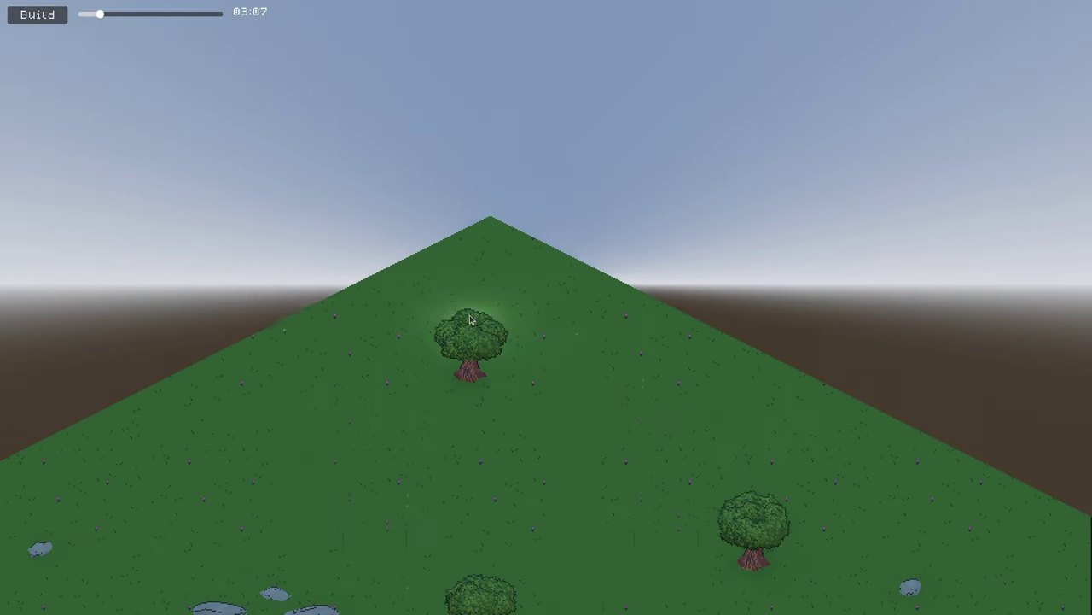
key("d")
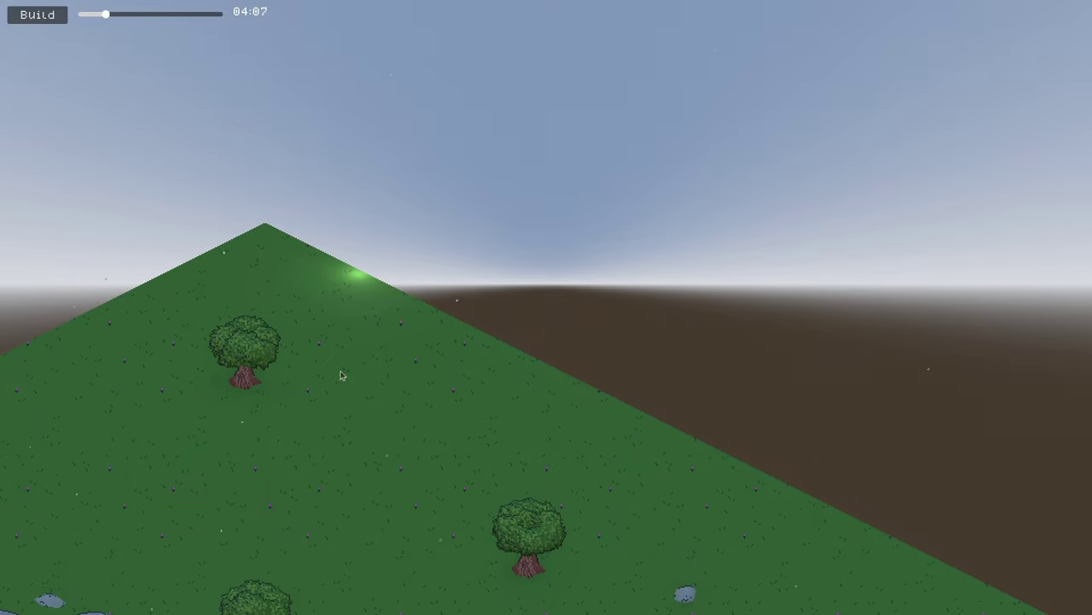
key("s")
key("w")
key("s")
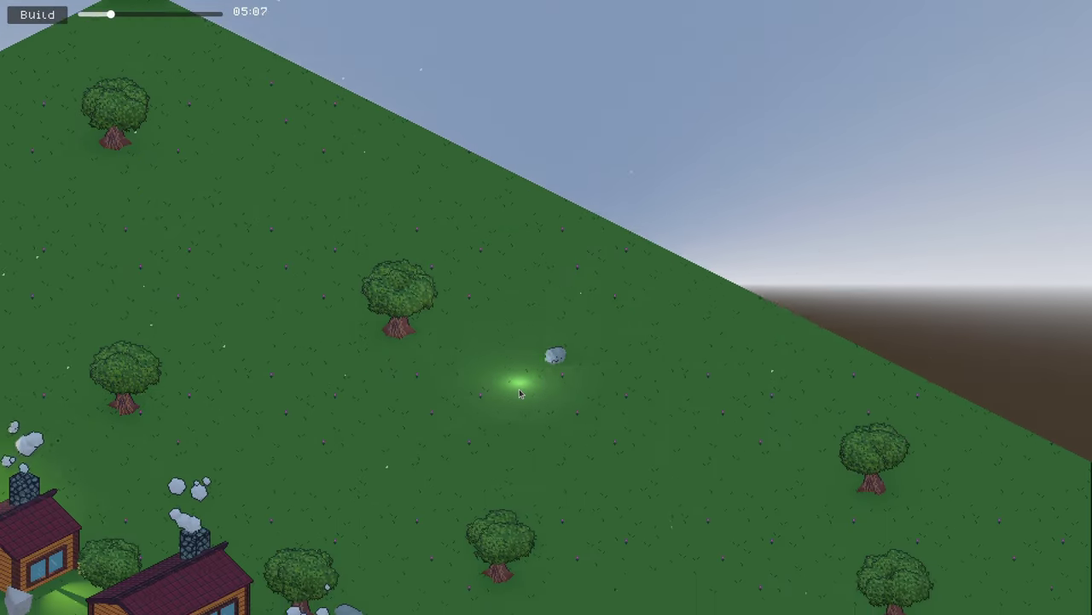
key("s")
key("d")
key("a")
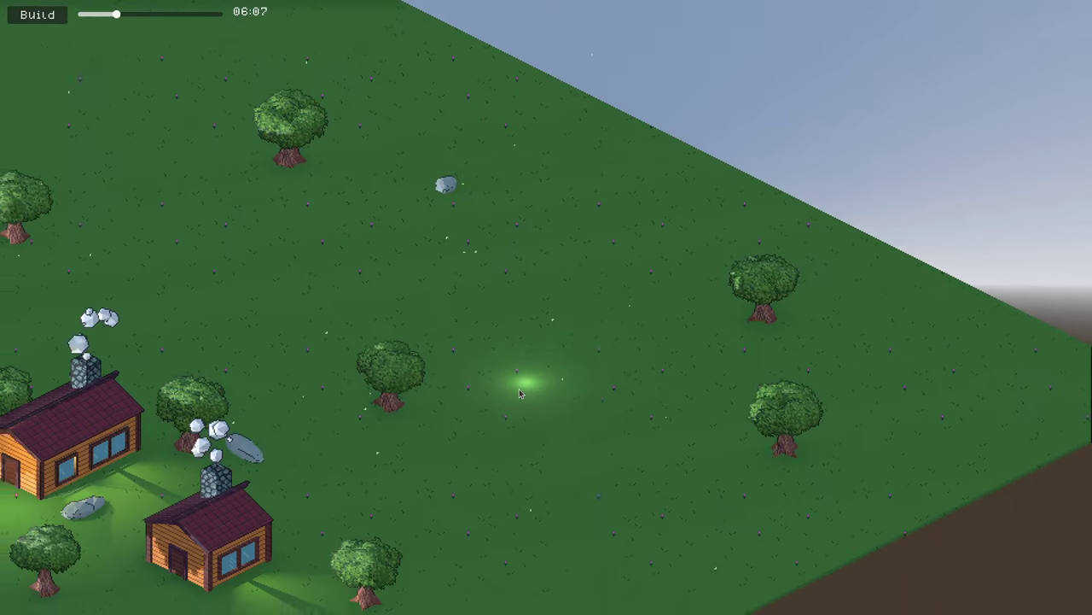
key("a")
key("s")
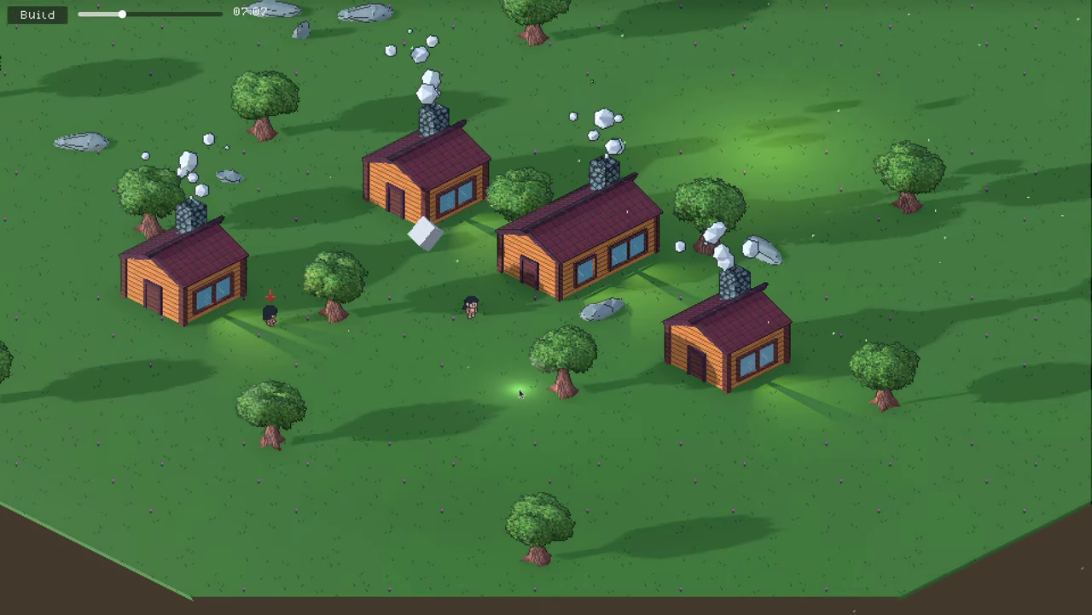
key("w")
key("a")
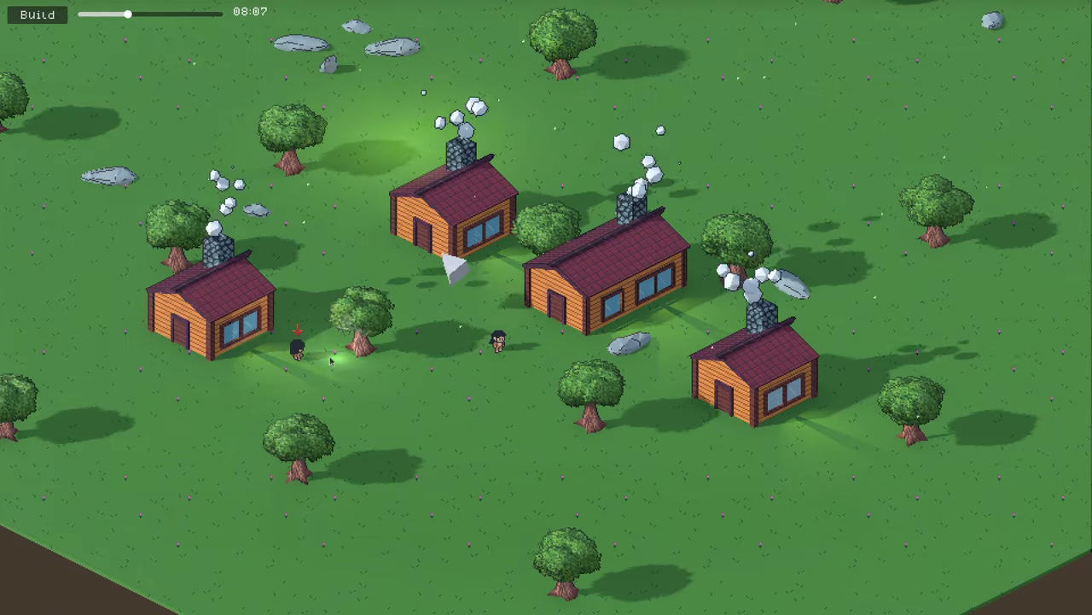
- Run the time slider into night and back to daylight, then pan around the four-cabin village
left_click_drag(170, 14, 218, 14)
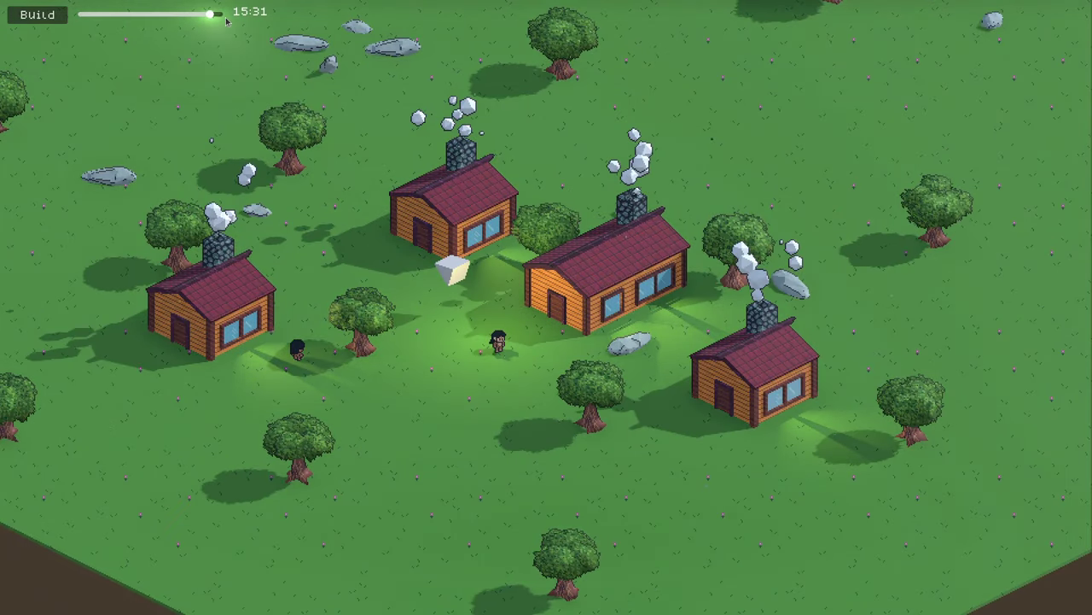
left_click_drag(98, 17, 178, 14)
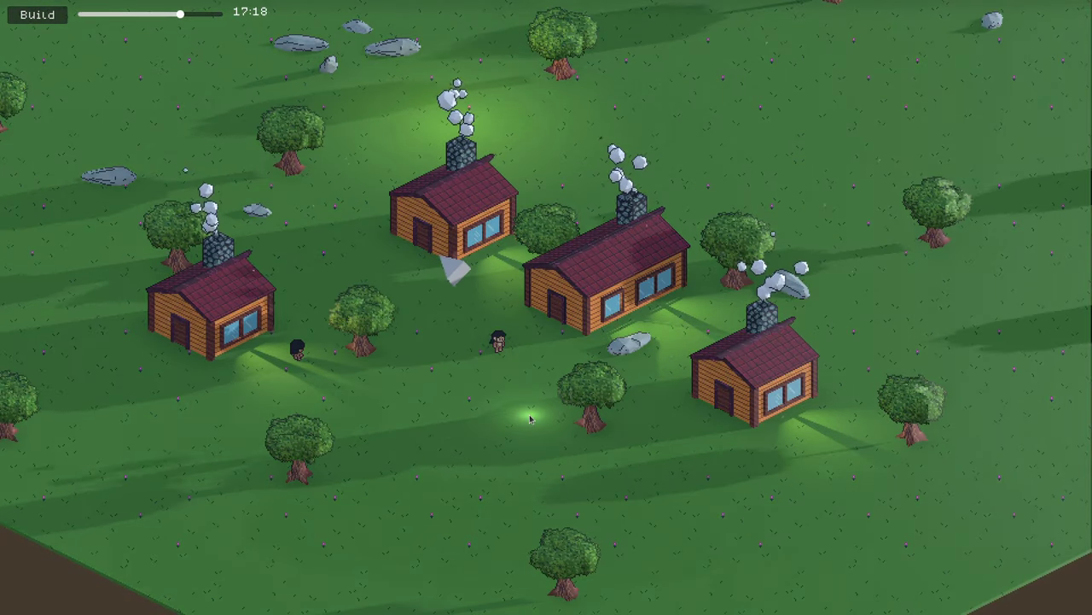
key("w")
key("d")
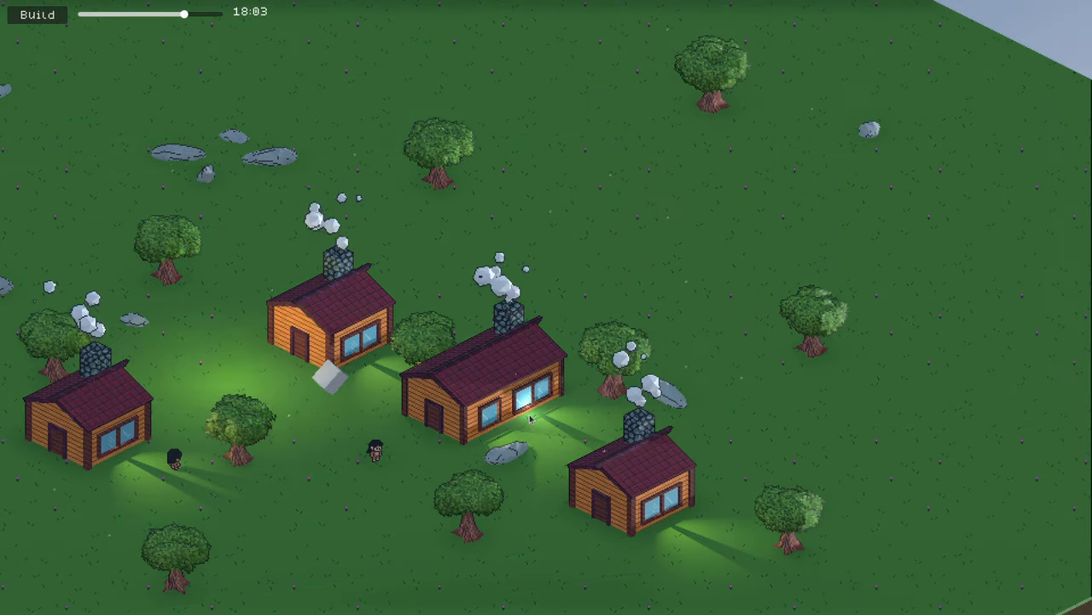
key("s")
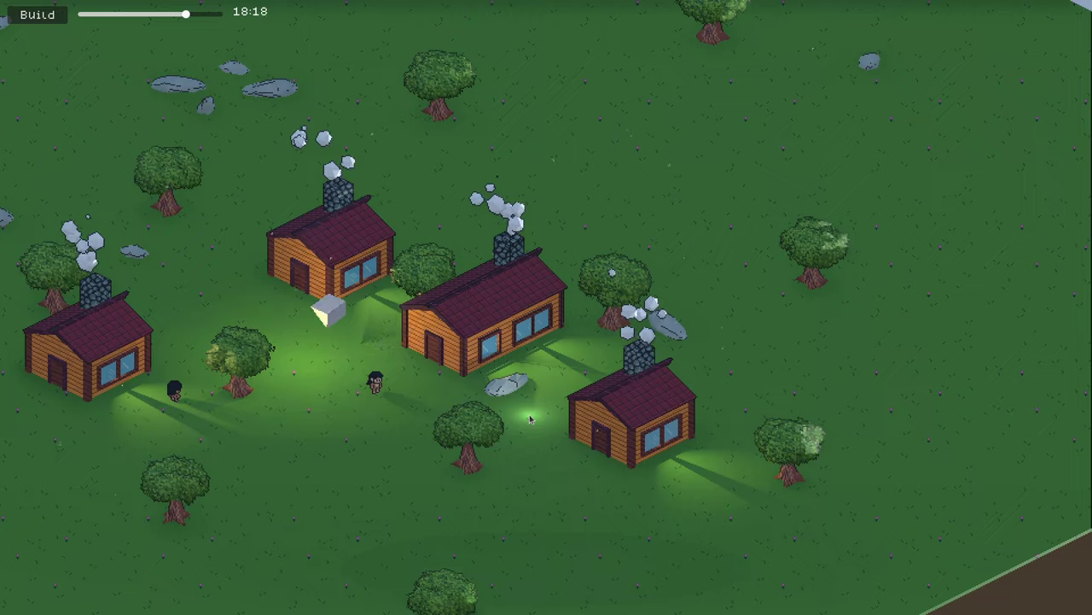
key("a")
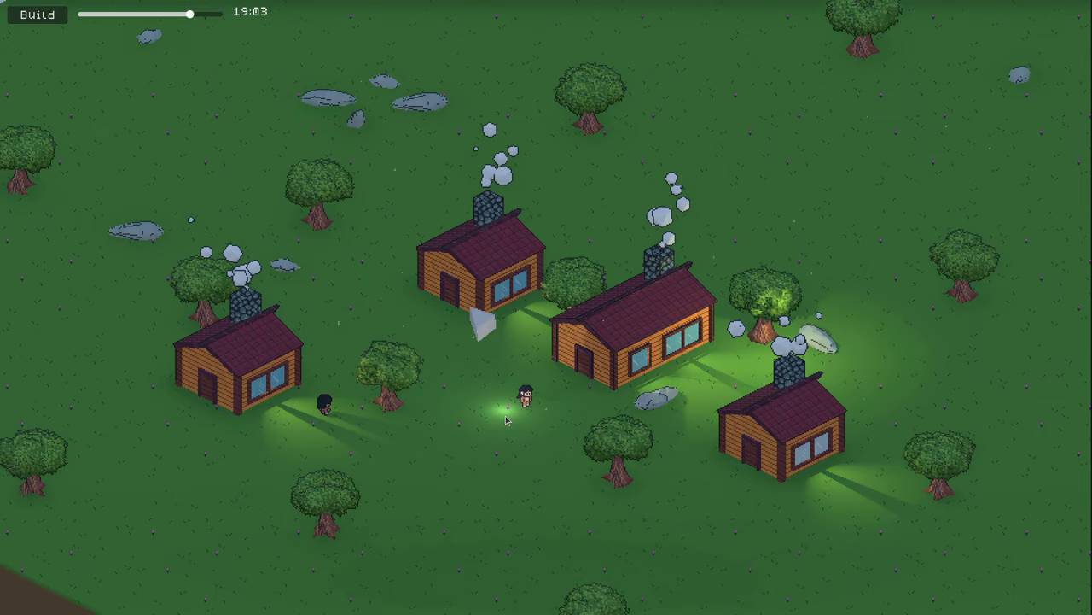
key("d")
key("s")
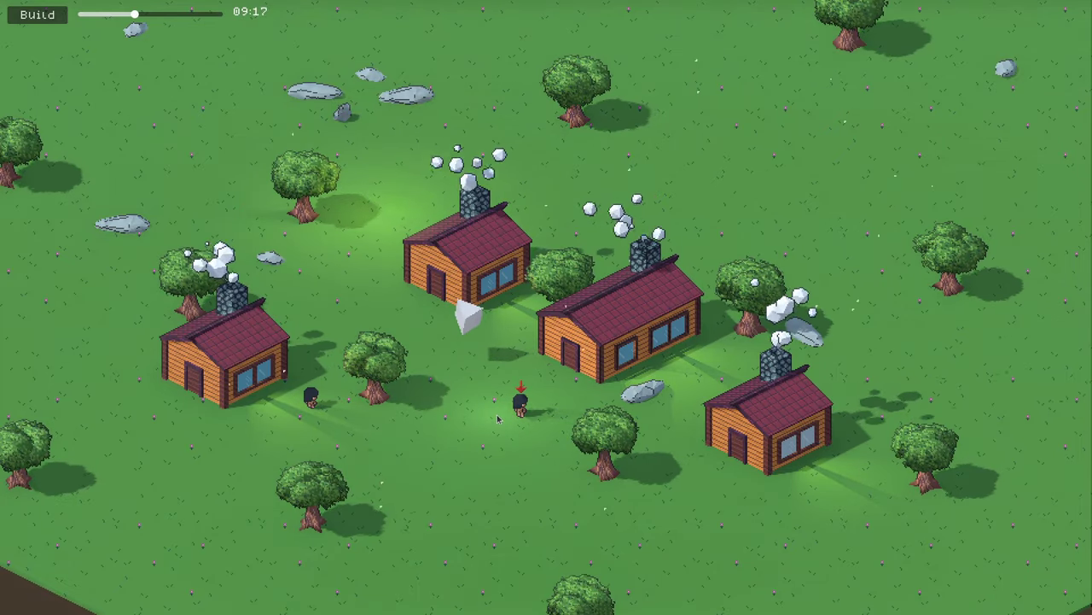
key("a")
key("d")
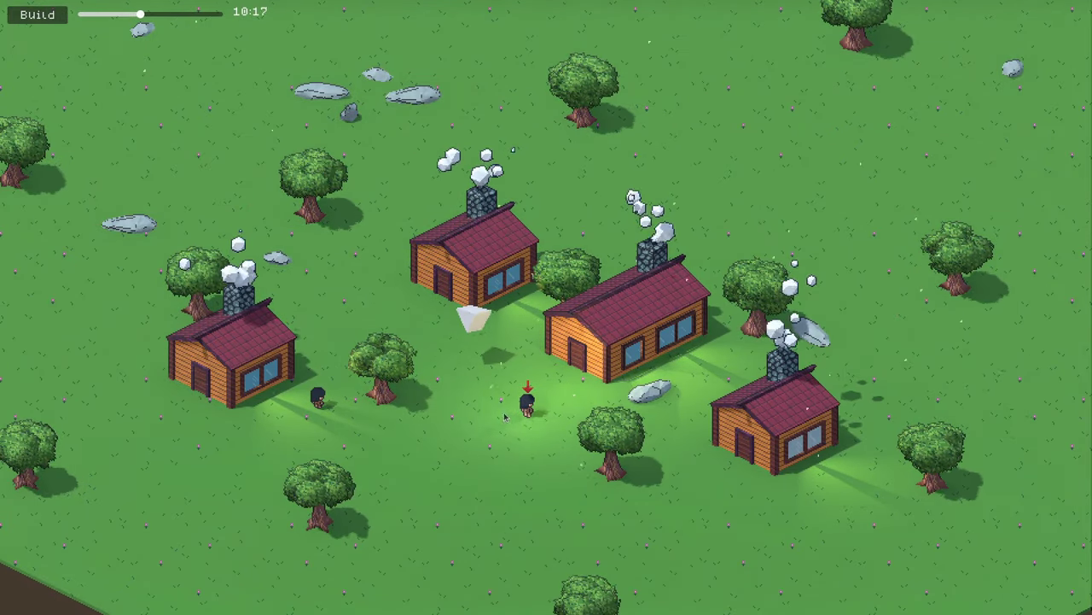
key("w")
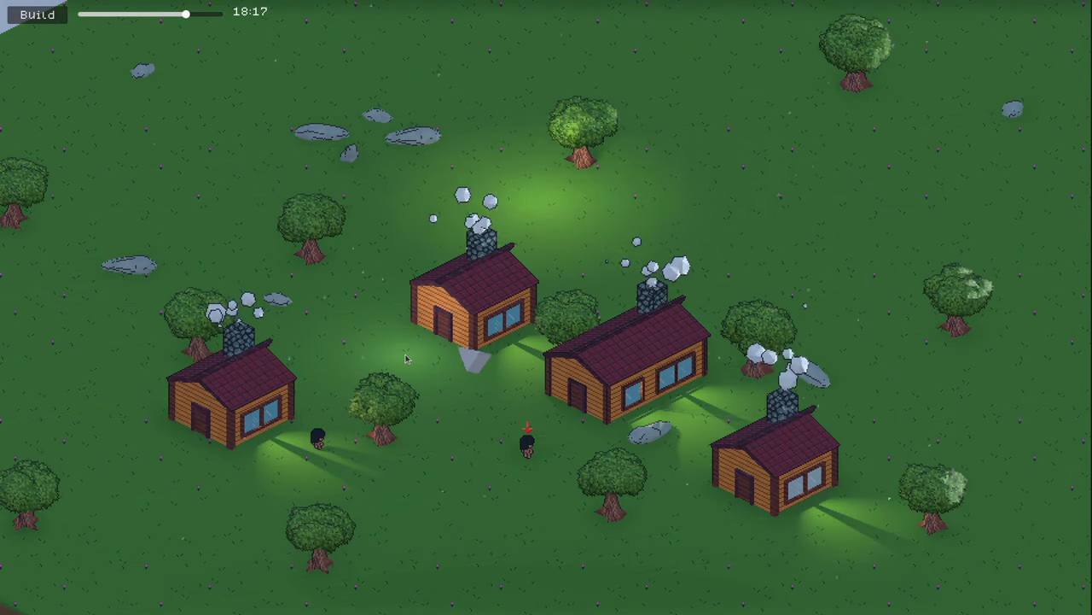
key("s")
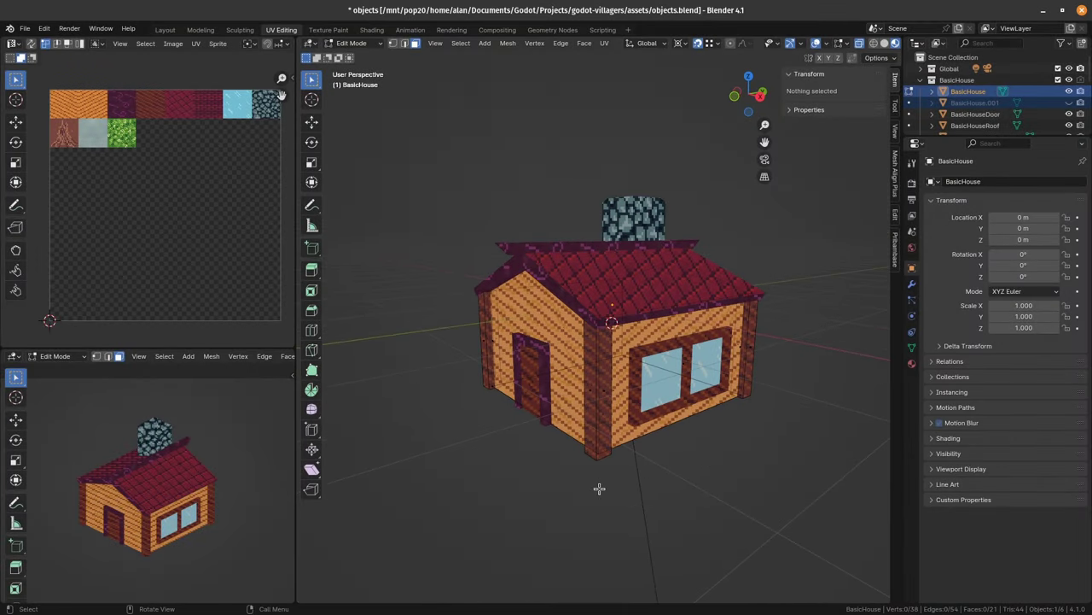
- Switch BasicHouse to Object Mode and orbit to view its roof, window side and door side
key("Tab")
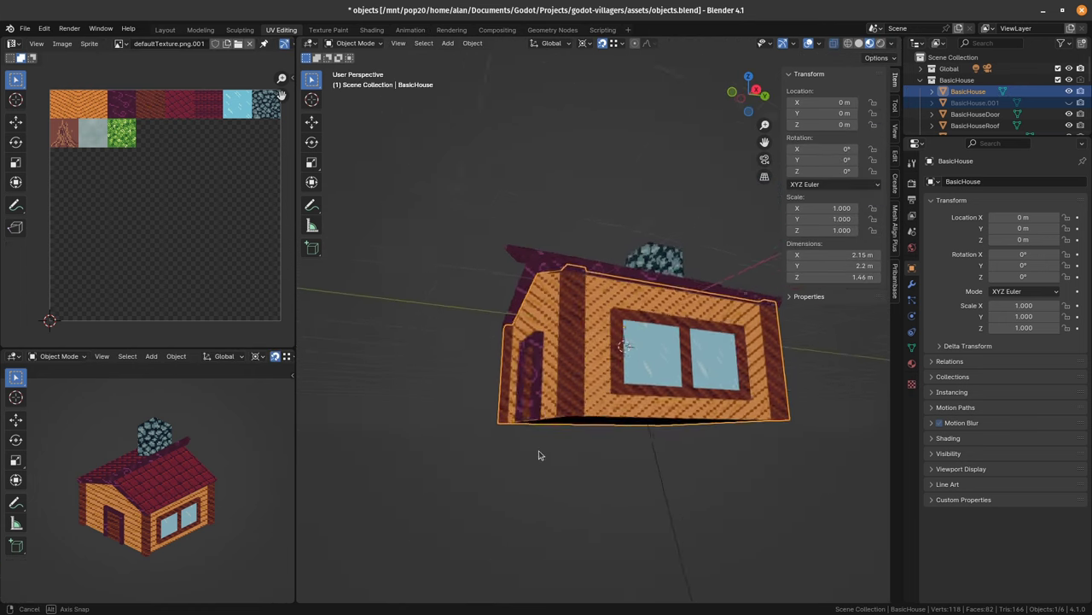
middle_click_drag(539, 455, 567, 507)
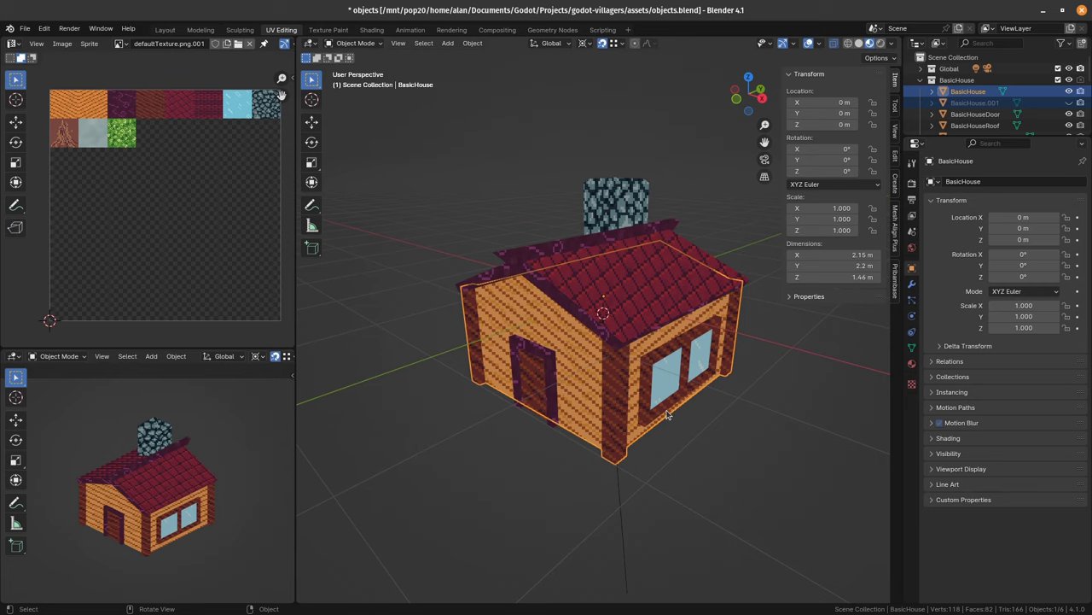
middle_click_drag(653, 437, 554, 254)
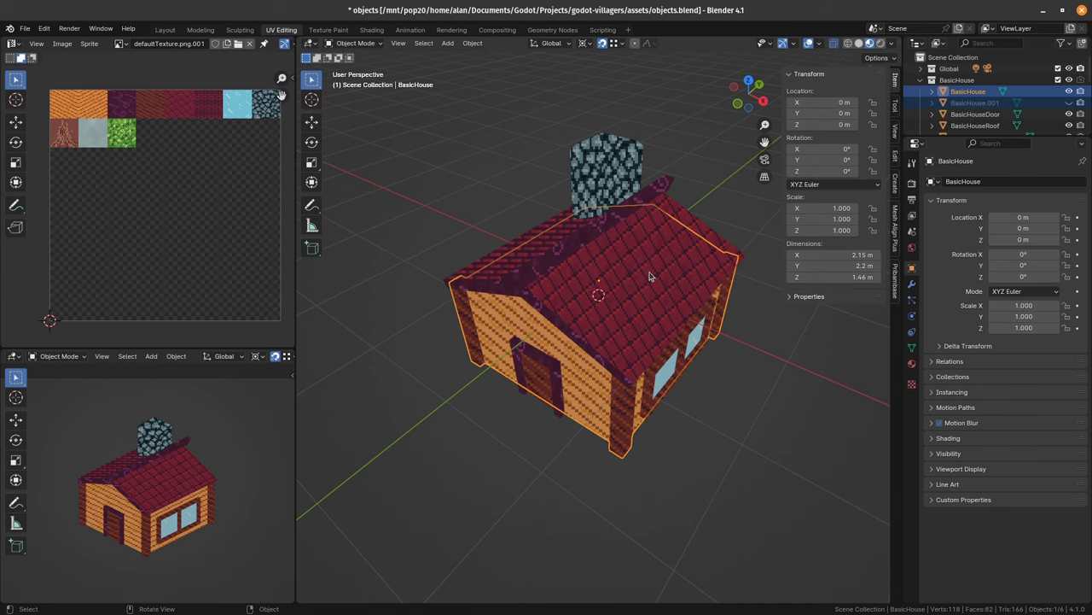
middle_click_drag(683, 273, 678, 229)
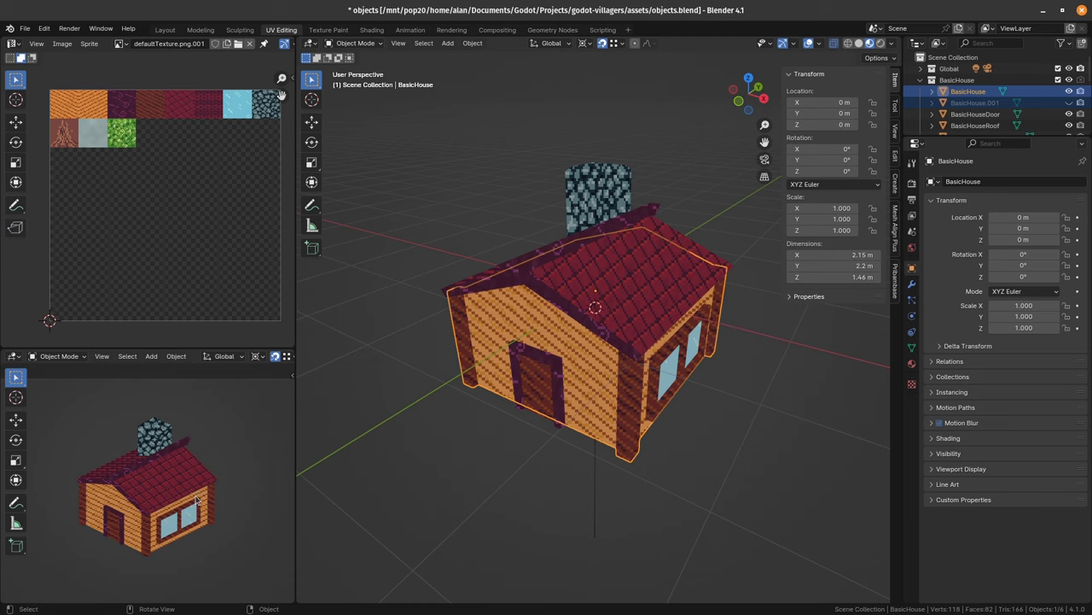
- Select the house's roof and orbit to front and corner views showing the windows
scroll(187, 500, "up", 6)
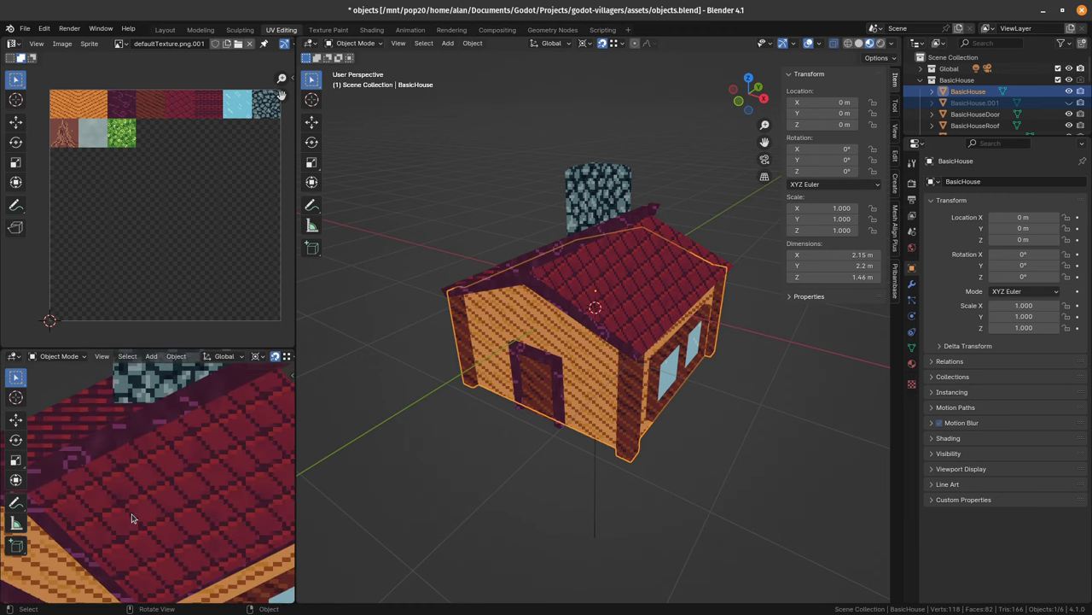
scroll(132, 516, "down", 2)
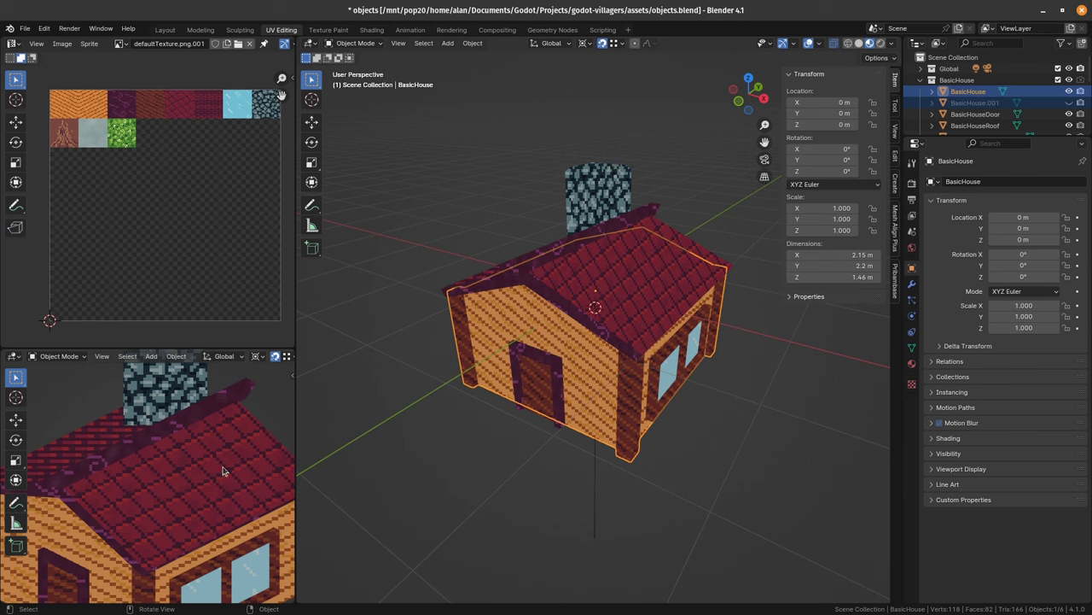
middle_click_drag(223, 470, 170, 429)
left_click(670, 241)
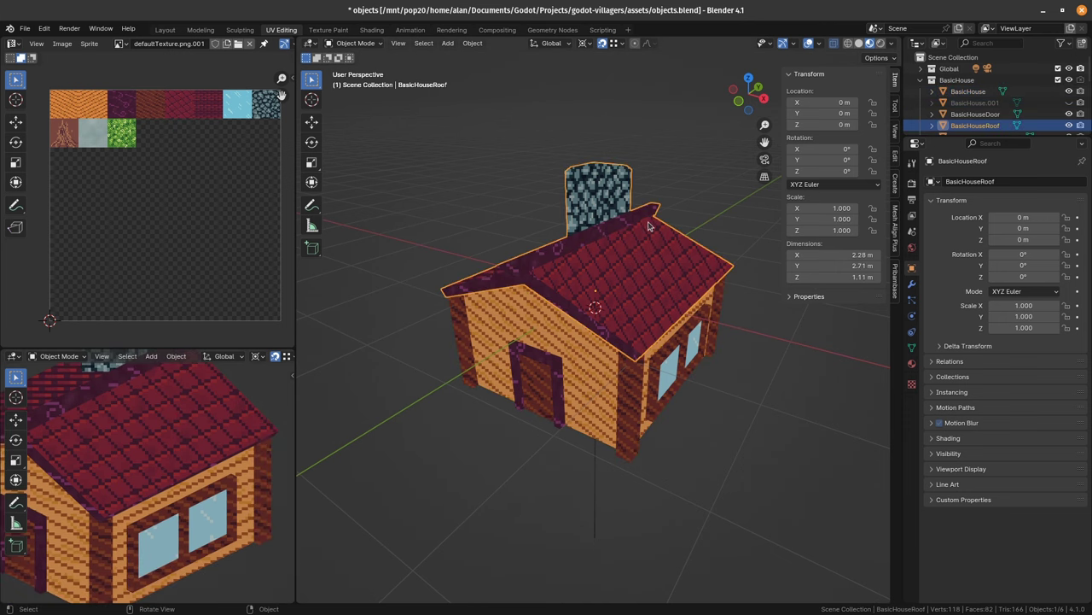
middle_click_drag(687, 284, 461, 345)
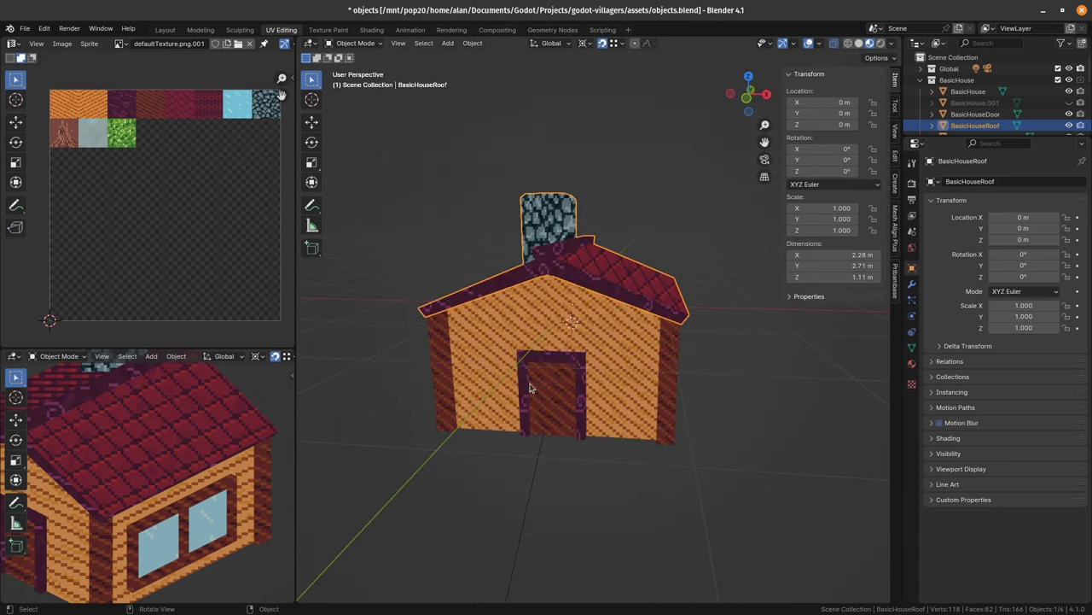
middle_click_drag(529, 389, 470, 378)
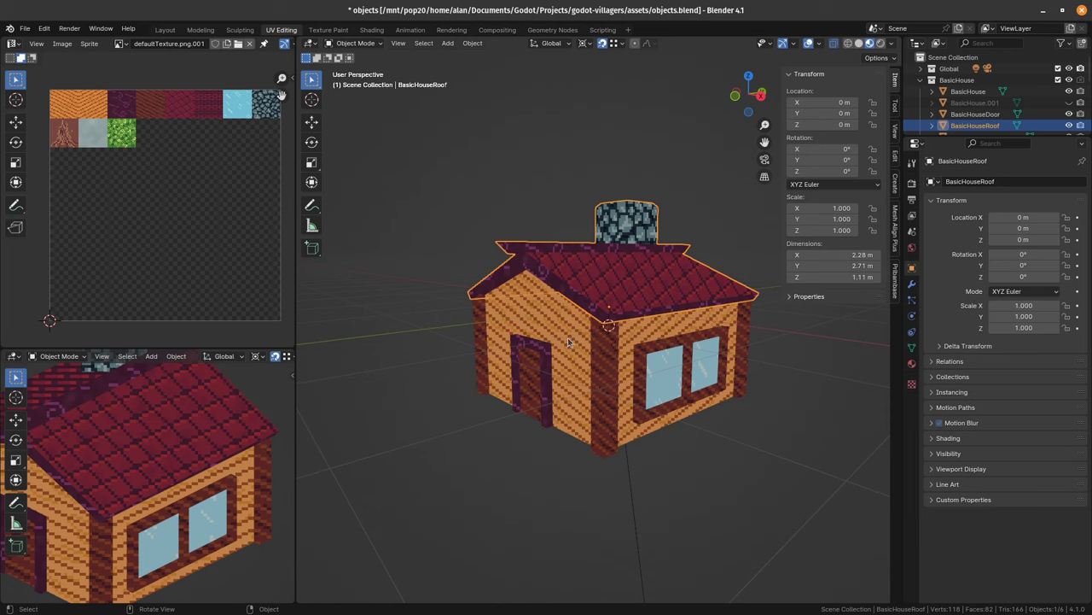
mouse_move(570, 382)
middle_mouse_down()
mouse_move(521, 382)
mouse_move(563, 381)
middle_mouse_up()
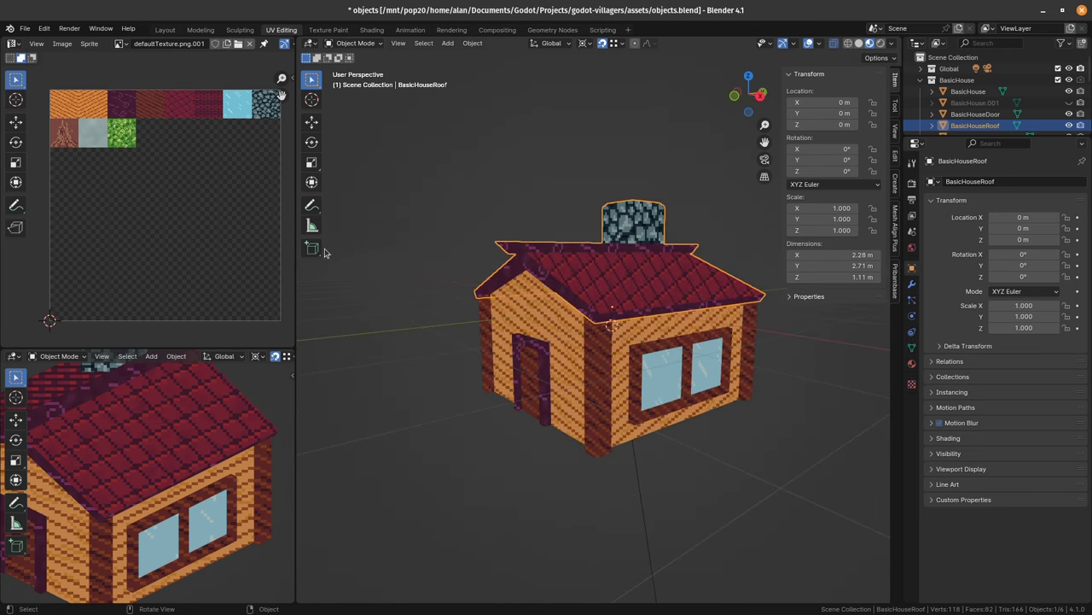
- Pan the texture image to the purple and green tiles, then orbit to a front three-quarter view
scroll(208, 237, "up", 5)
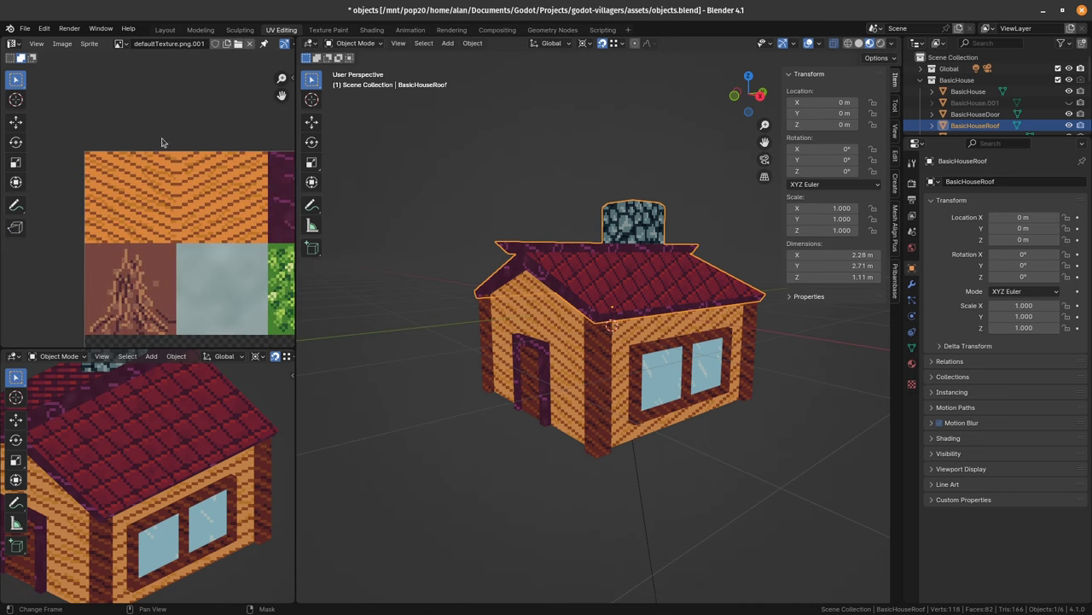
middle_click_drag(143, 196, 135, 147)
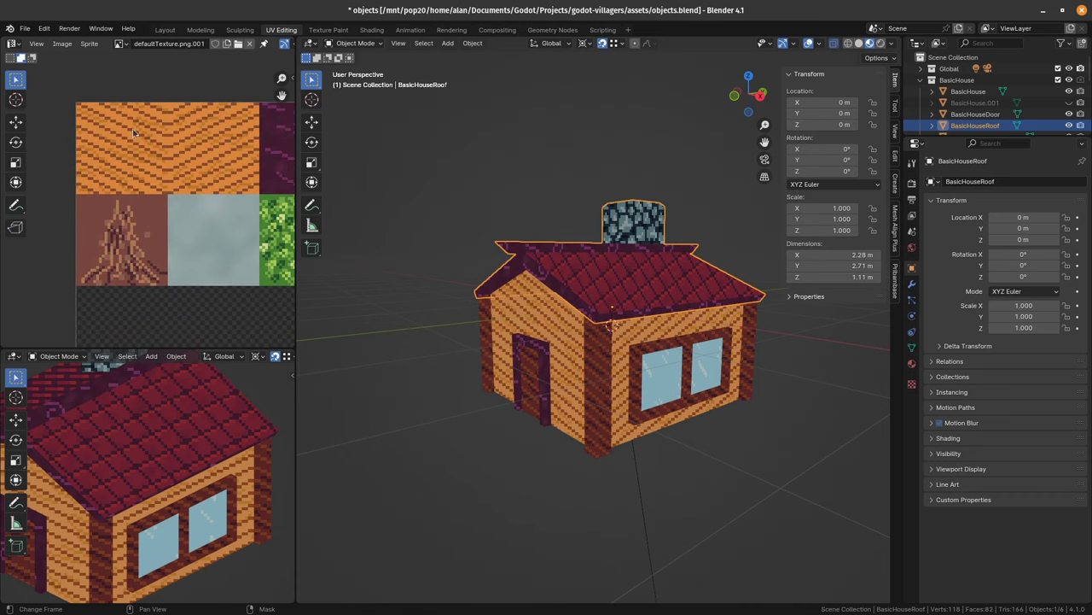
middle_click_drag(250, 212, 128, 186)
scroll(179, 179, "right", 2, "ctrl")
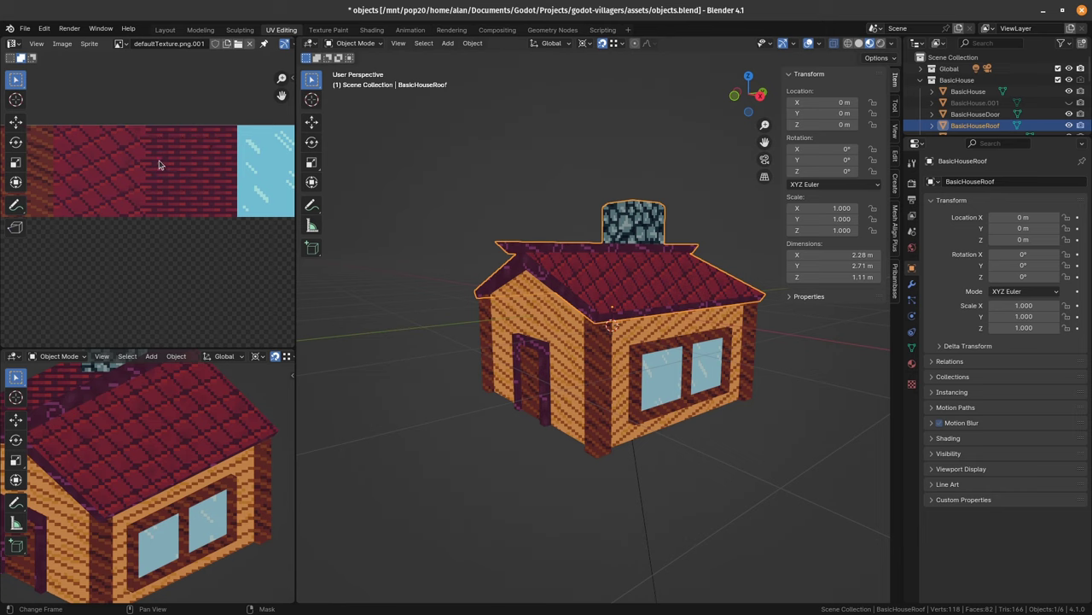
middle_click_drag(546, 341, 593, 401)
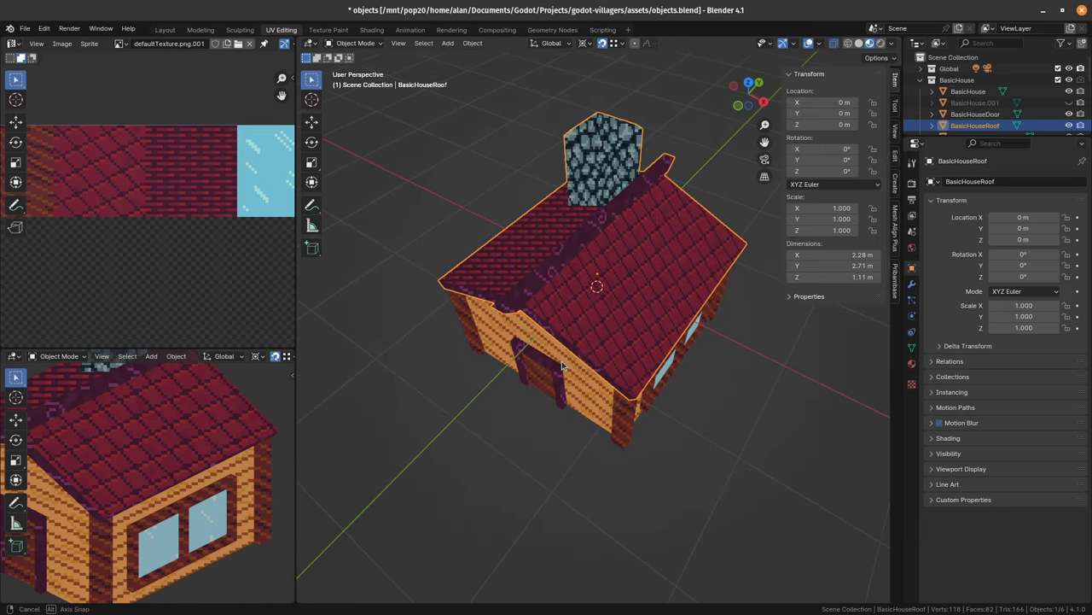
middle_click_drag(222, 486, 198, 443)
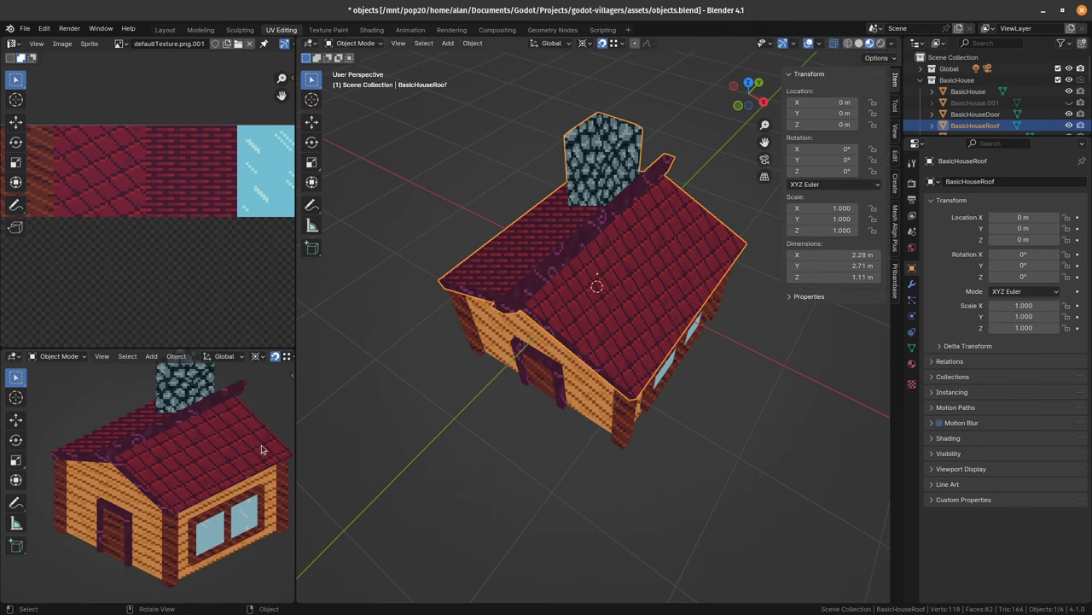
middle_click_drag(506, 466, 837, 197)
- Hide the BasicHouse collection, show LongHouse, and select the long house's roof
left_click(1069, 79)
scroll(1067, 107, "down", 4)
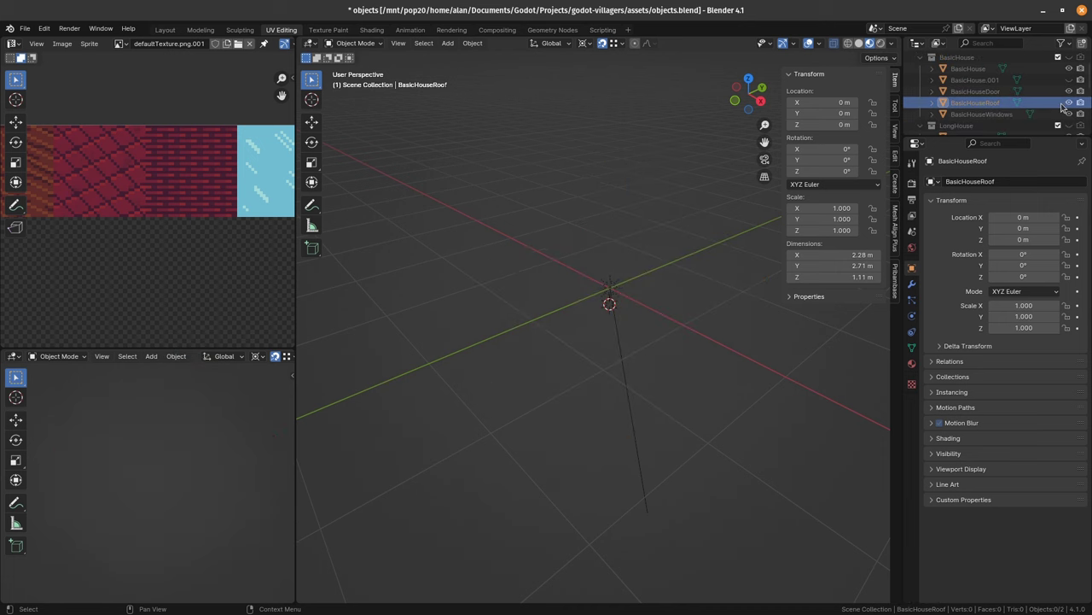
left_click(1069, 103)
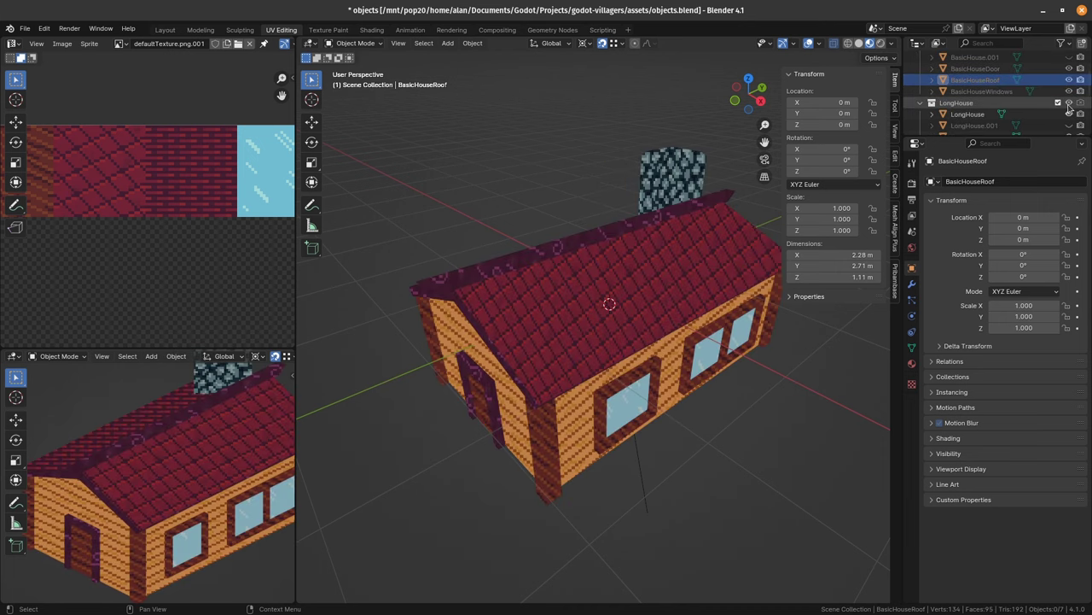
left_click(577, 387)
- Orbit around the long house and box-select all of its parts
scroll(181, 500, "down", 5)
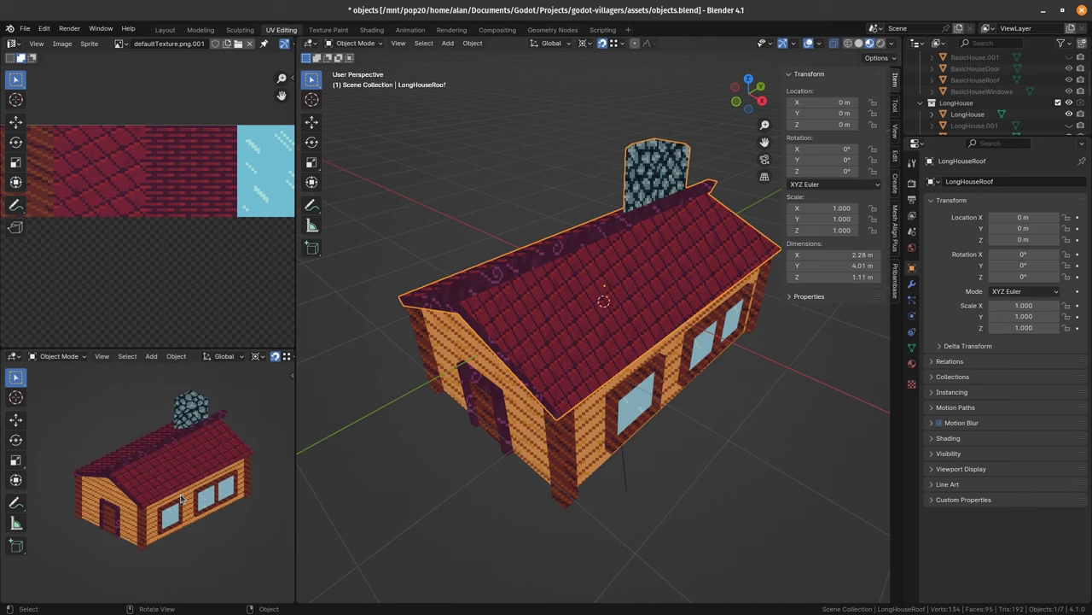
middle_click_drag(562, 381, 762, 273)
key("Tab")
key("Tab")
scroll(454, 252, "down", 2)
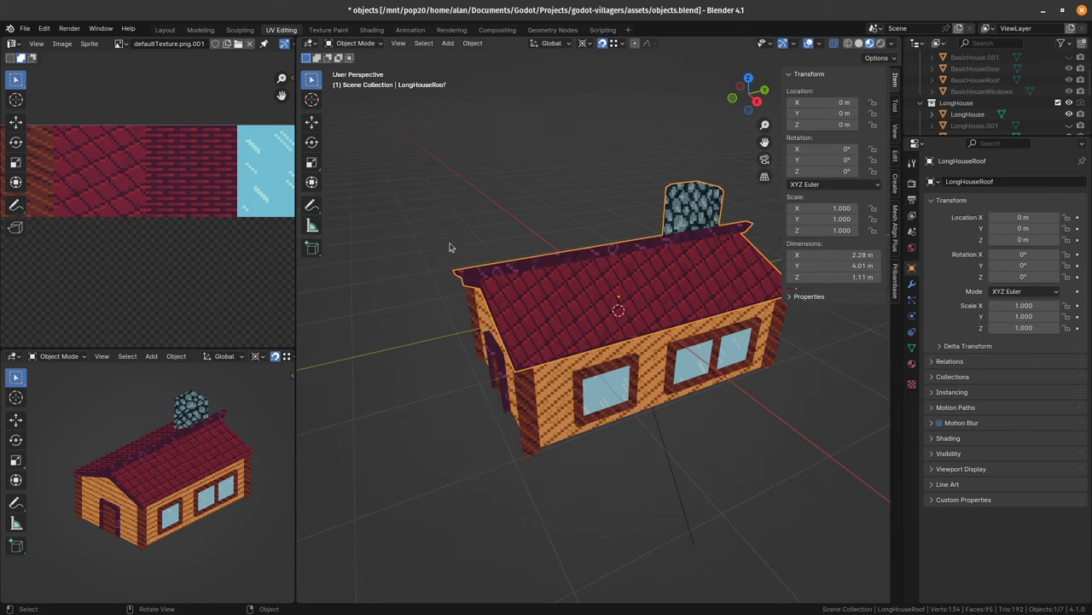
left_click_drag(444, 172, 756, 474)
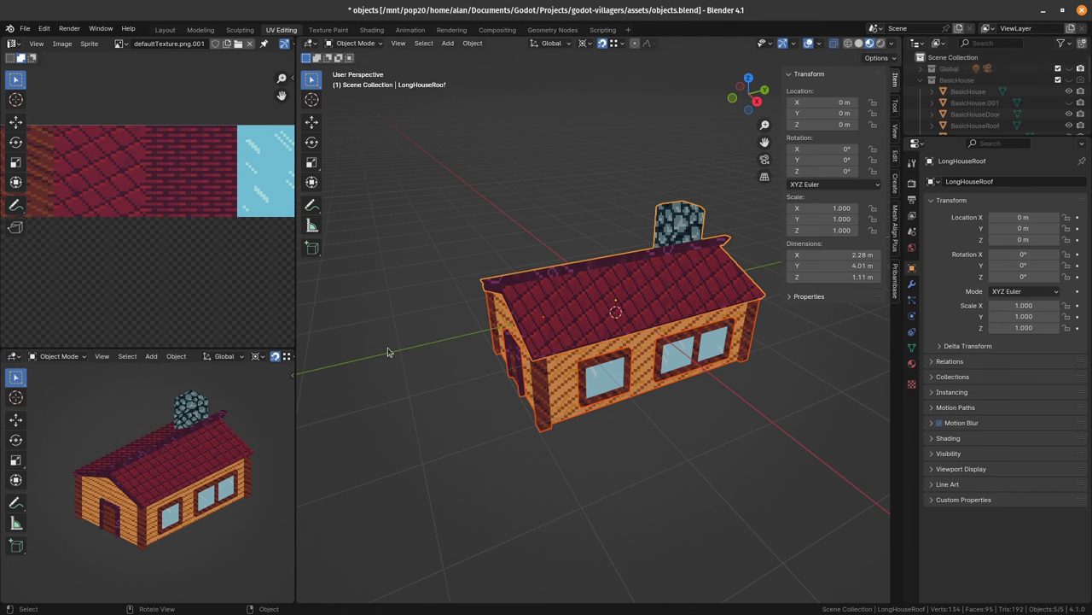
- In Edit Mode, box-select the long house's left-end vertices and move them along Y
key("Tab")
middle_click_drag(615, 418, 541, 417)
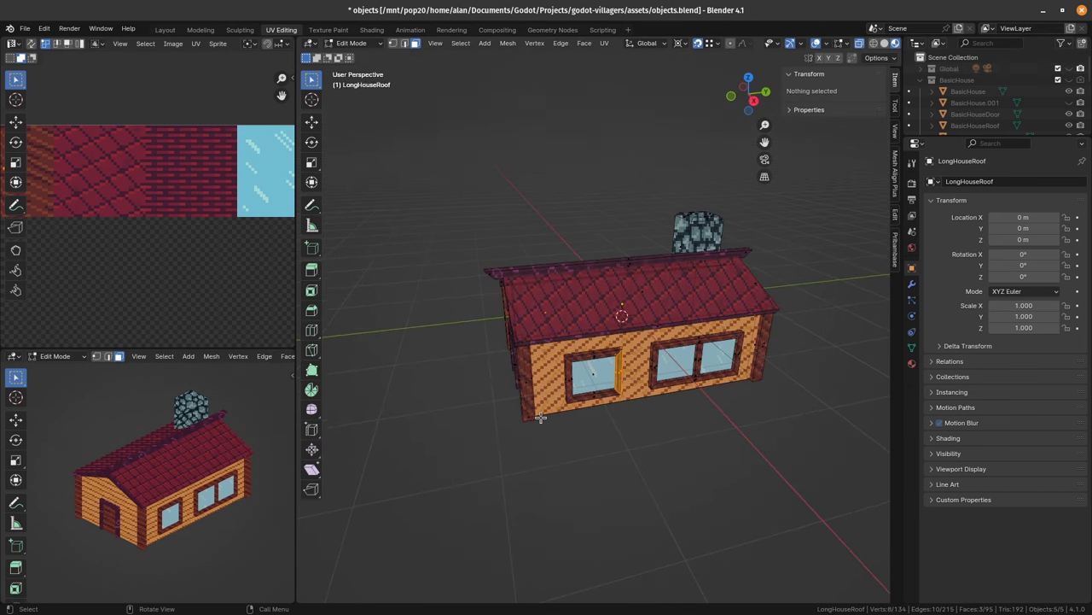
left_click_drag(466, 229, 571, 466)
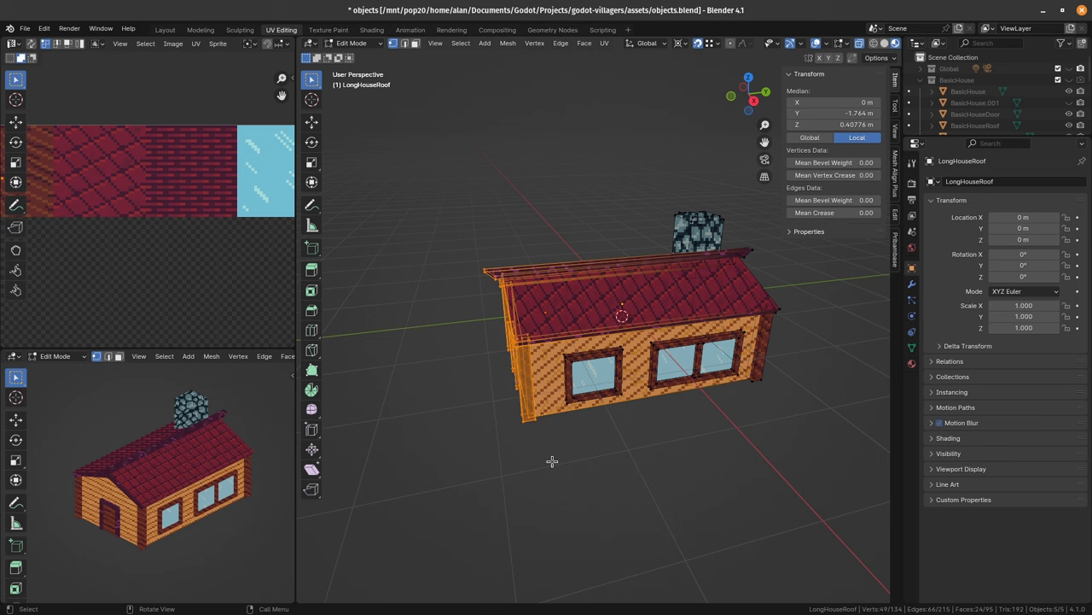
key("g")
key("y")
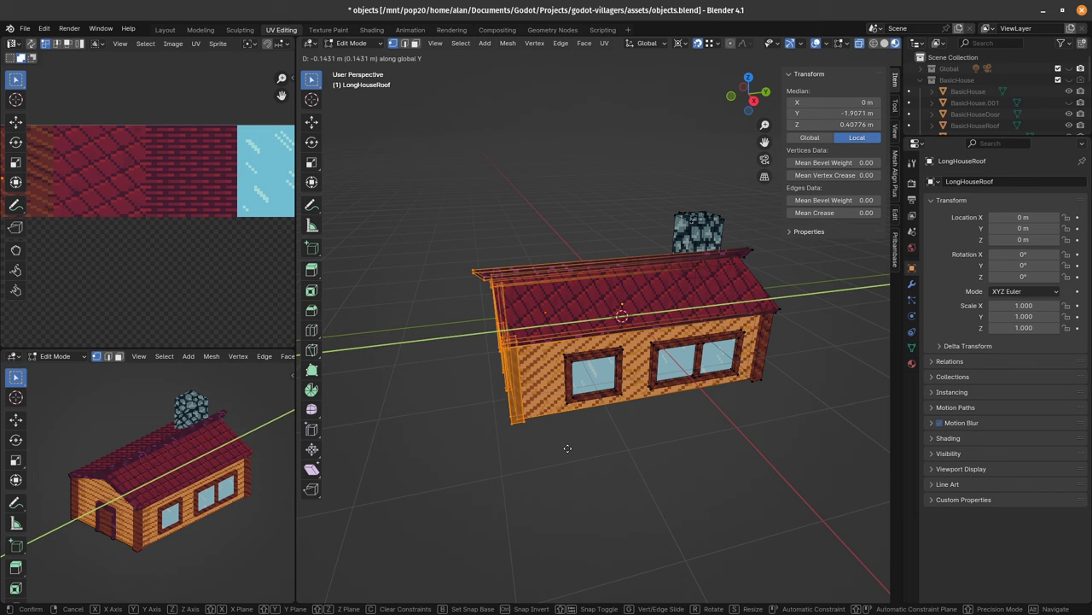
left_click(237, 491)
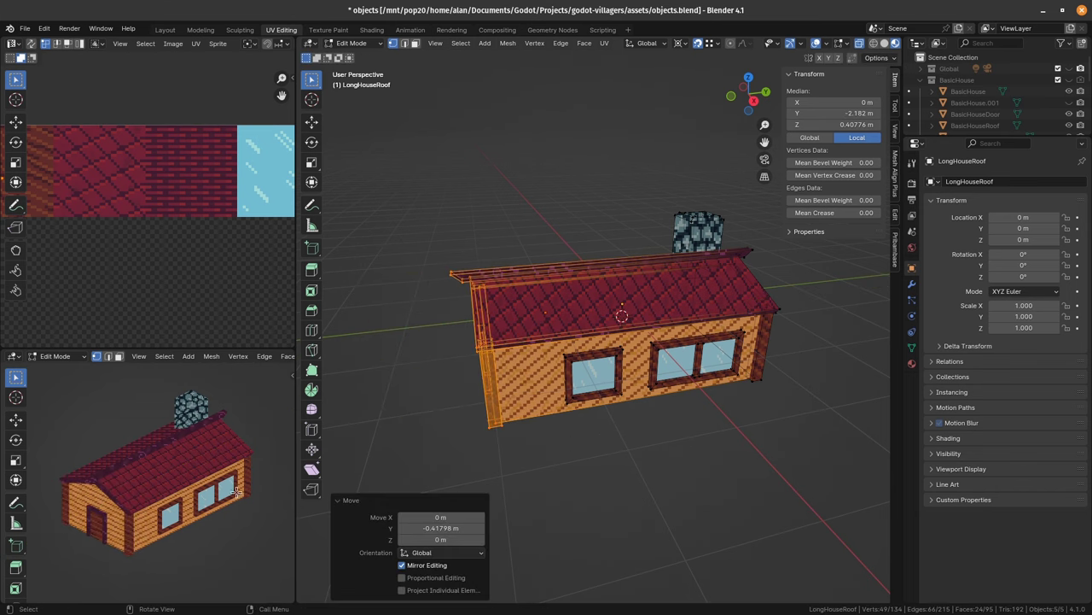
- Widen the left-side views and move the left-end vertices along Y again, 0.61719 m in total
middle_click_drag(238, 491, 299, 386)
left_click_drag(297, 378, 429, 378)
middle_click_drag(283, 458, 221, 489)
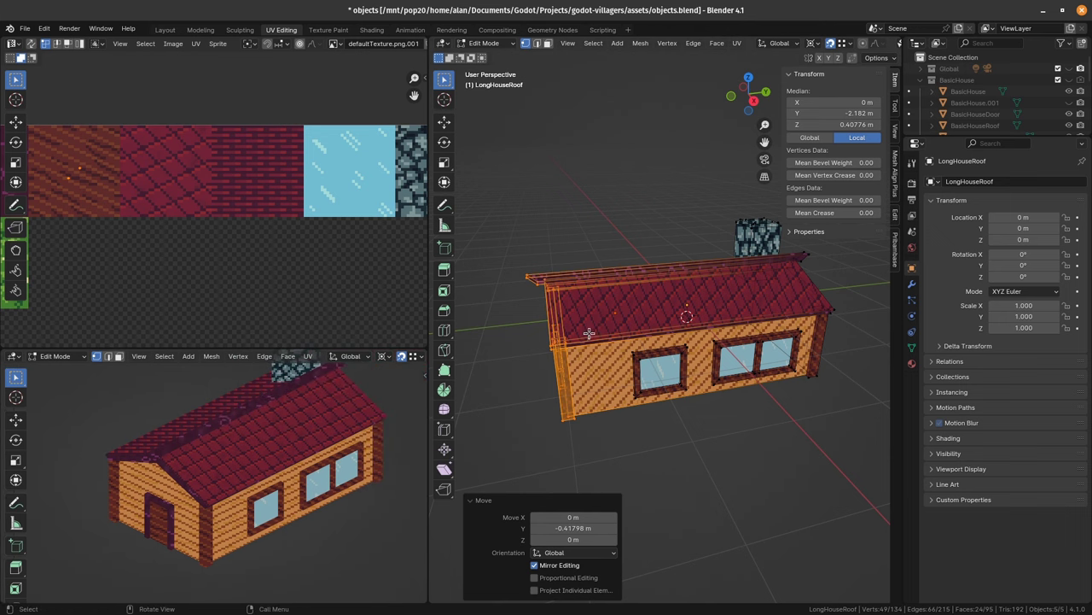
key("g")
key("y")
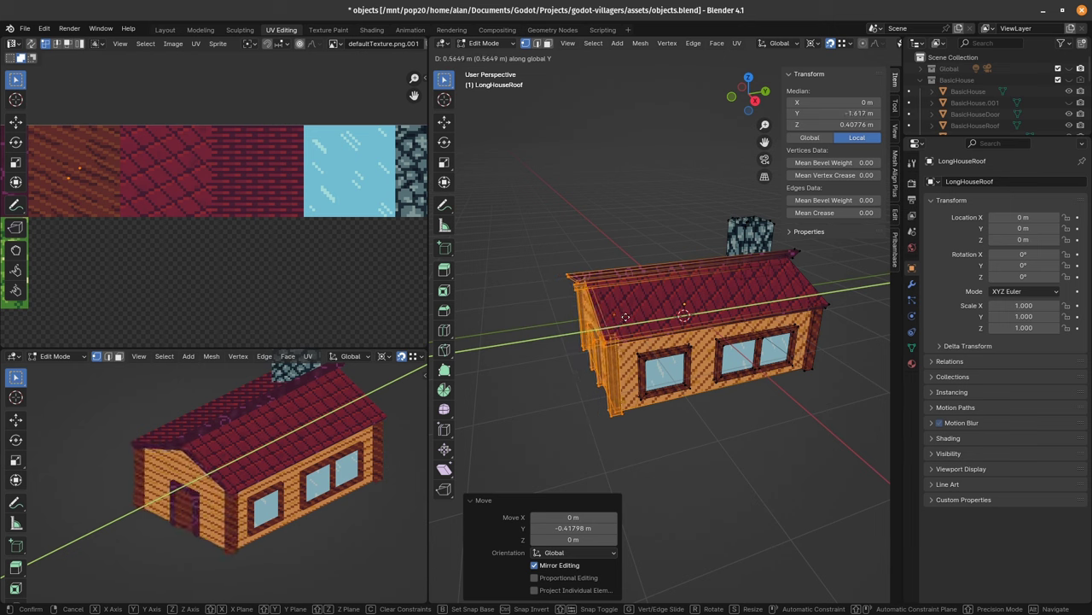
left_click(632, 314)
middle_click_drag(631, 314, 663, 311)
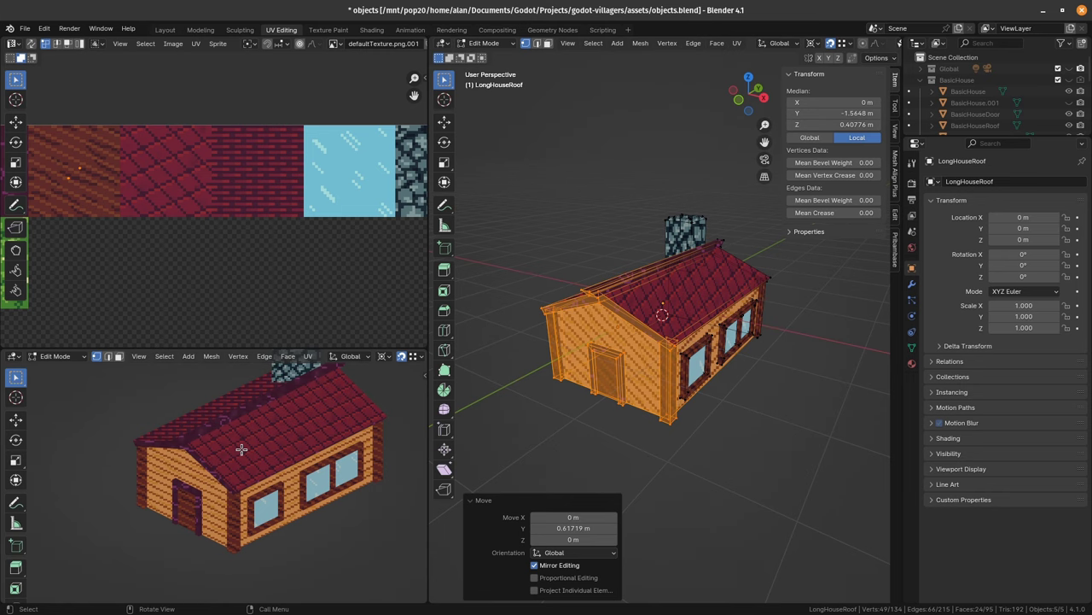
middle_click_drag(244, 451, 229, 468, "shift")
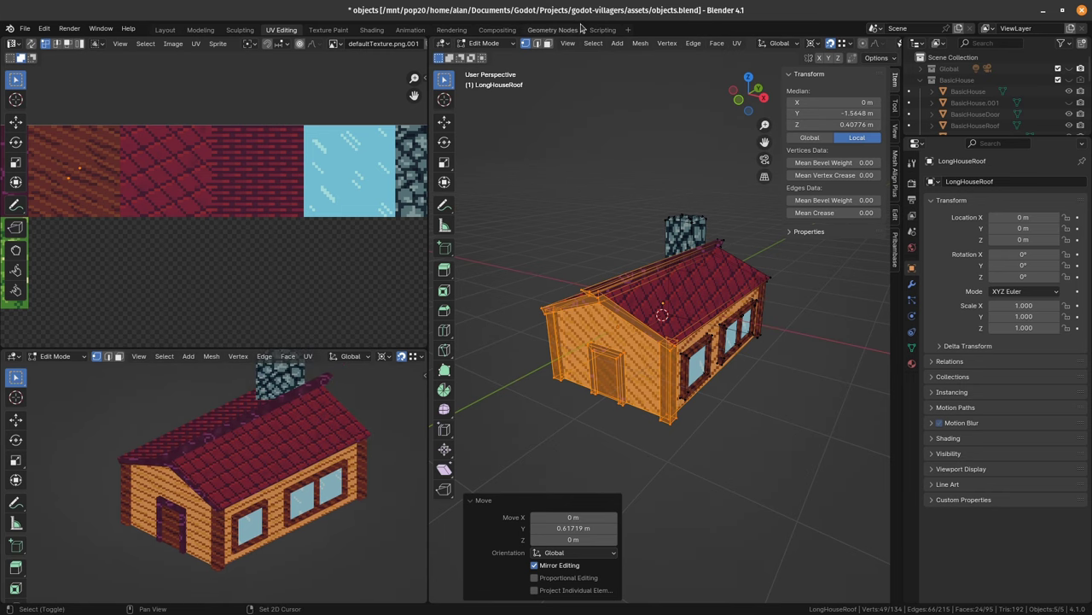
- Bring up the Shading workspace and pan and zoom the roof's Atlas material node graph
left_click(372, 30)
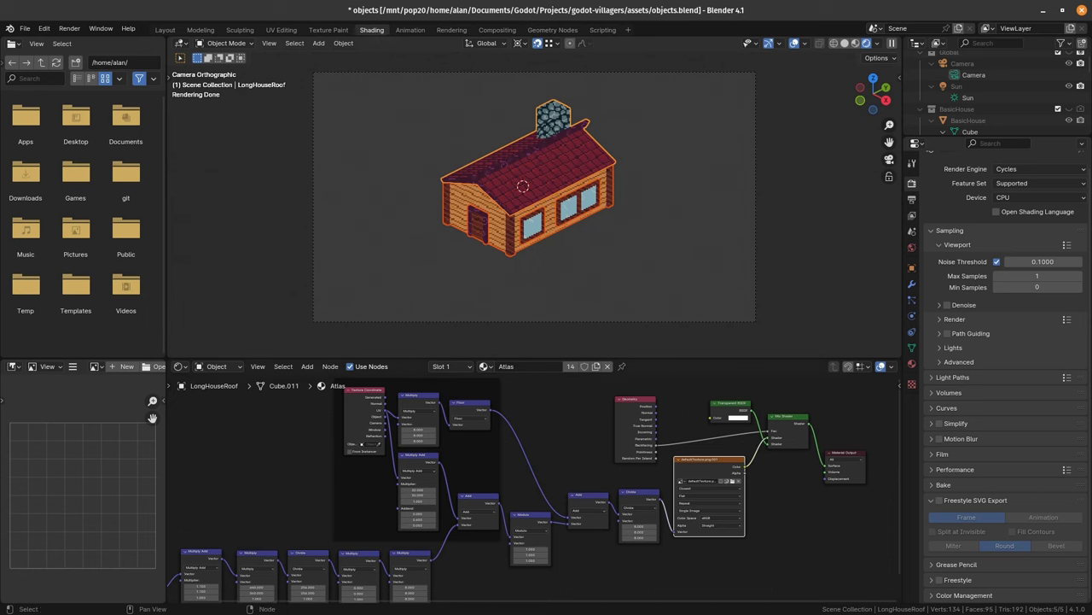
middle_click_drag(507, 505, 579, 526)
scroll(579, 527, "up", 2)
scroll(307, 514, "down", 2)
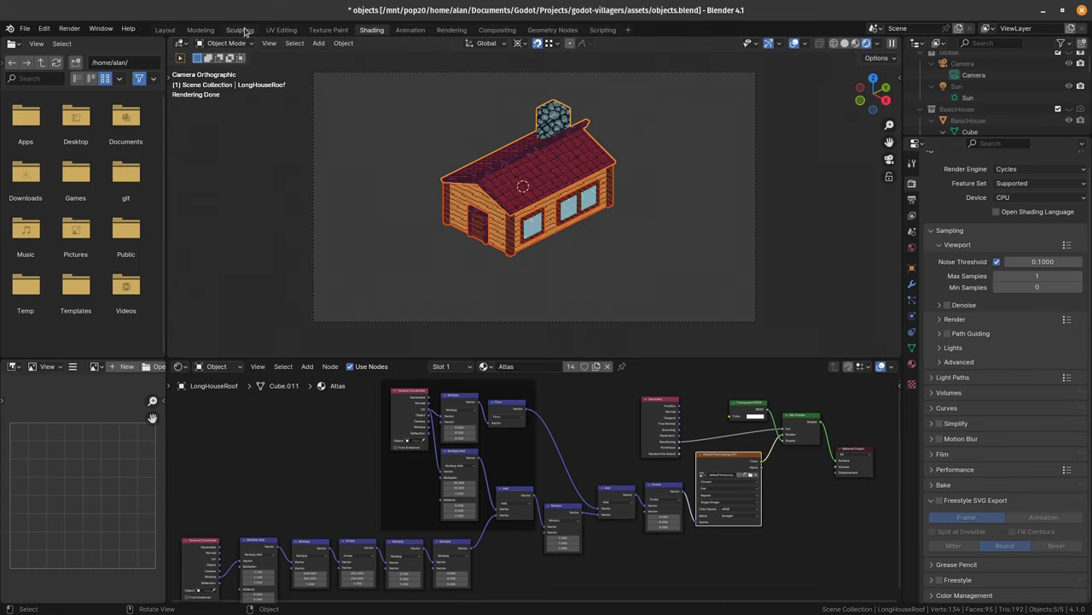
- Back in UV Editing, browse the Mesh Align Plus, Pribambasy, Tool and Item side-panel tabs
left_click(281, 30)
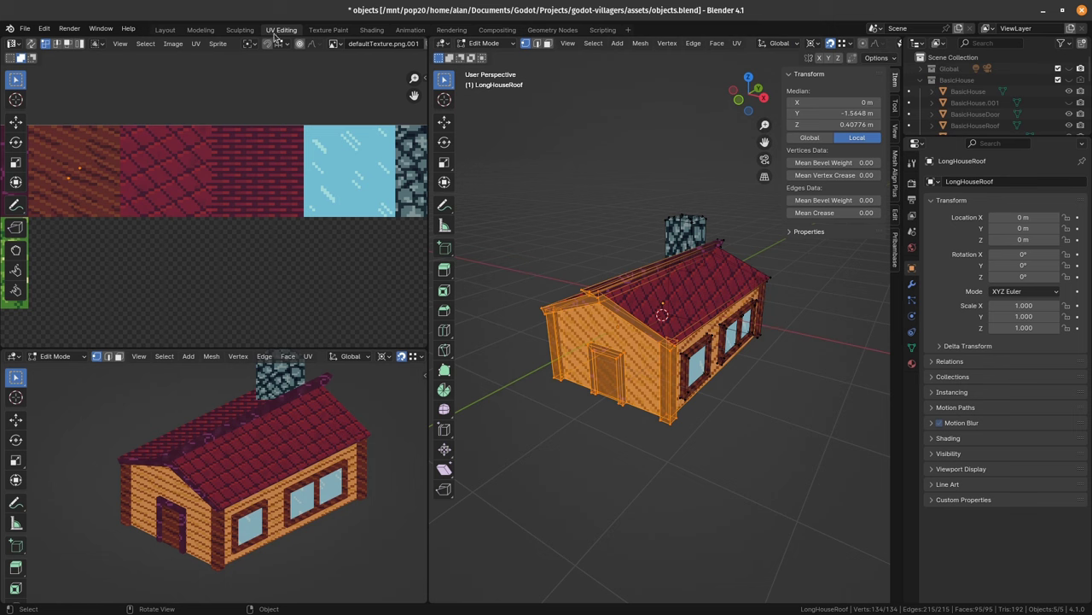
middle_click_drag(640, 300, 674, 299)
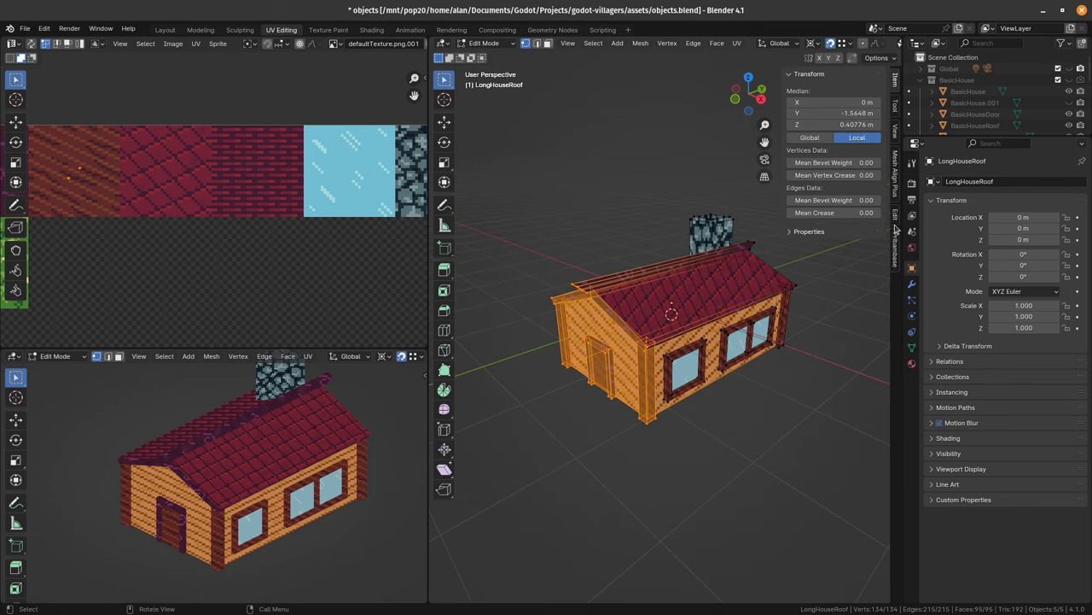
left_click(895, 171)
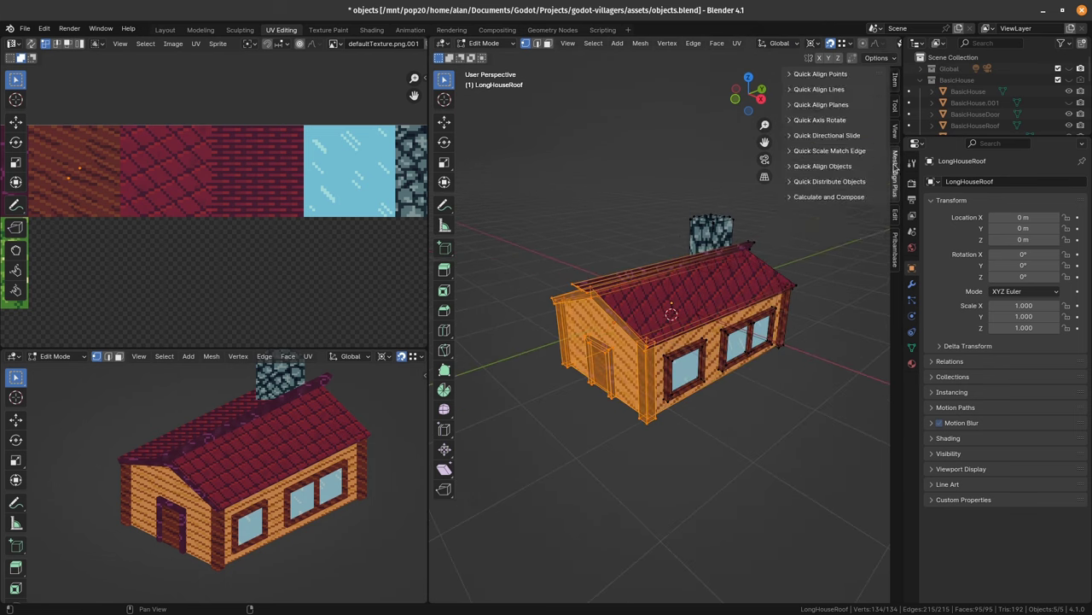
left_click(894, 263)
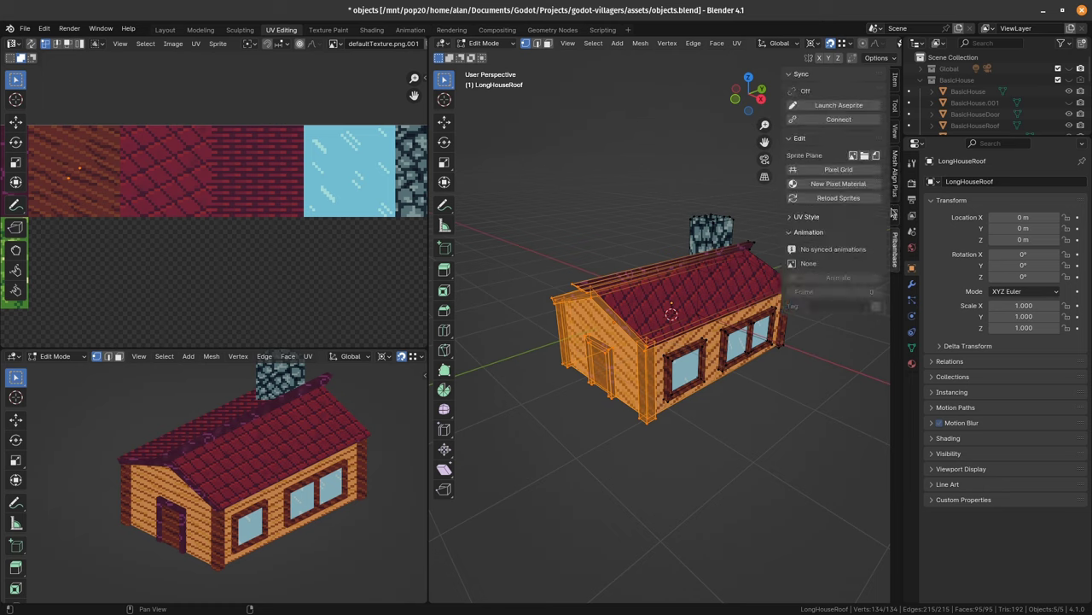
left_click(895, 107)
left_click(895, 82)
left_click(896, 167)
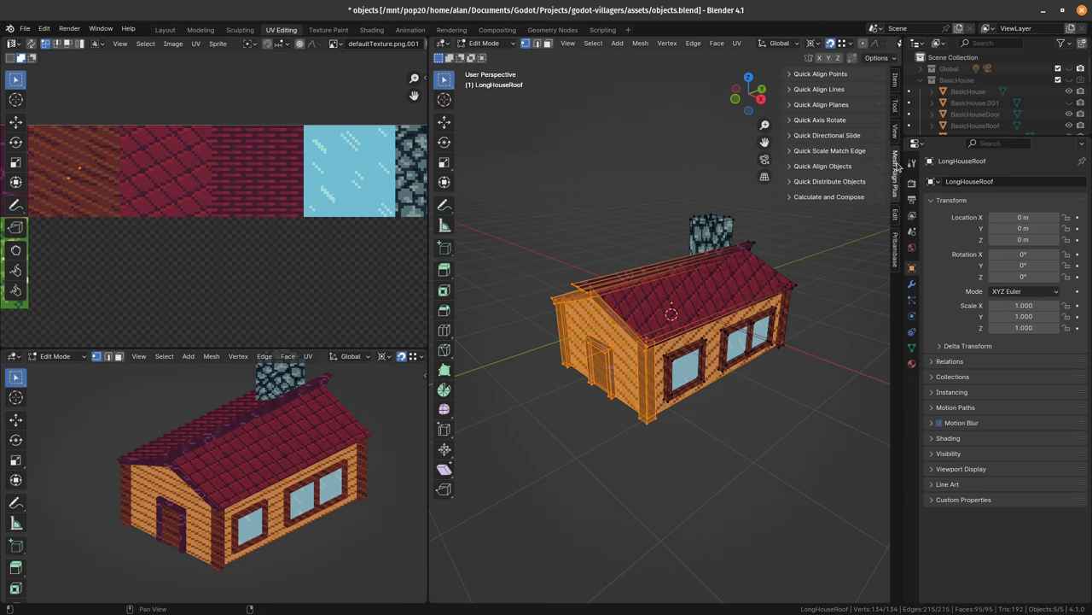
middle_click_drag(837, 213, 806, 201)
- In the Scripting workspace, review the MoveByPixel script, highlighting MoveByPixelXNeg and screen_size 640.0
left_click(600, 30)
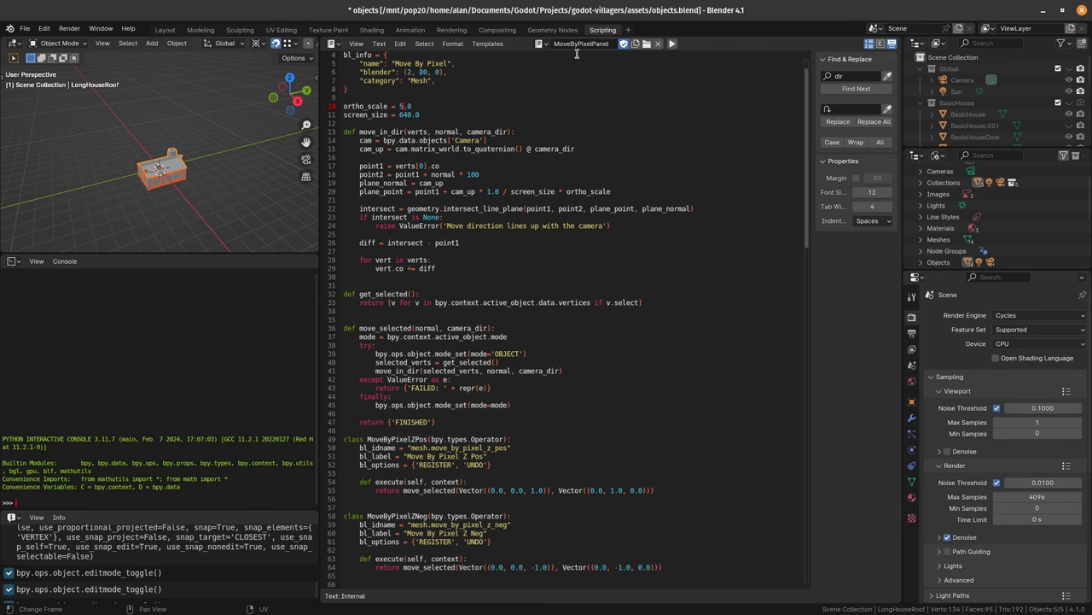
scroll(514, 344, "down", 2)
scroll(513, 344, "down", 6)
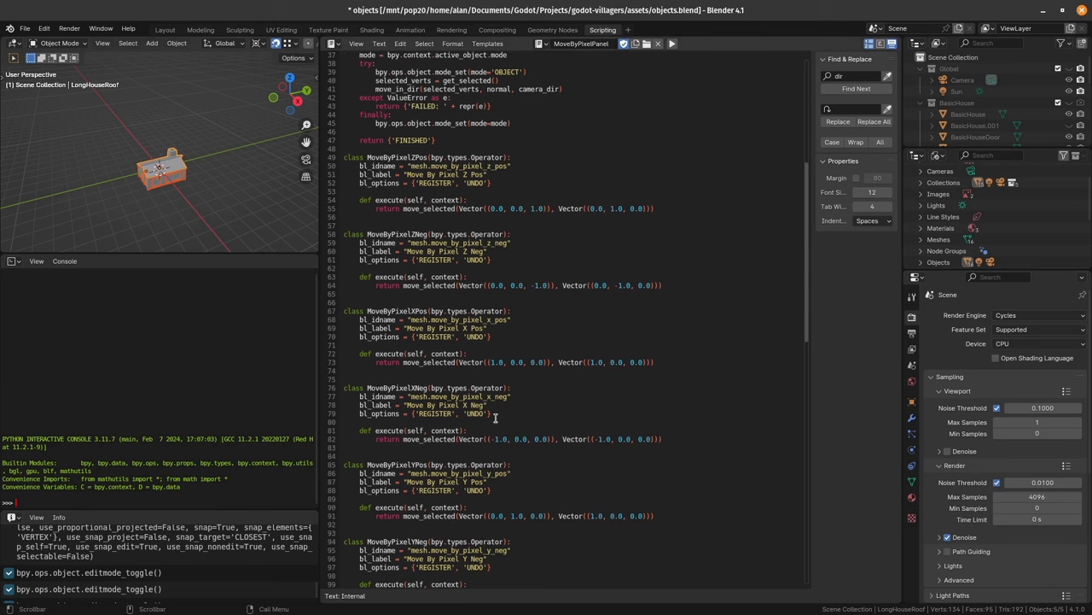
double_click(396, 387)
scroll(597, 382, "up", 4)
scroll(586, 371, "up", 3)
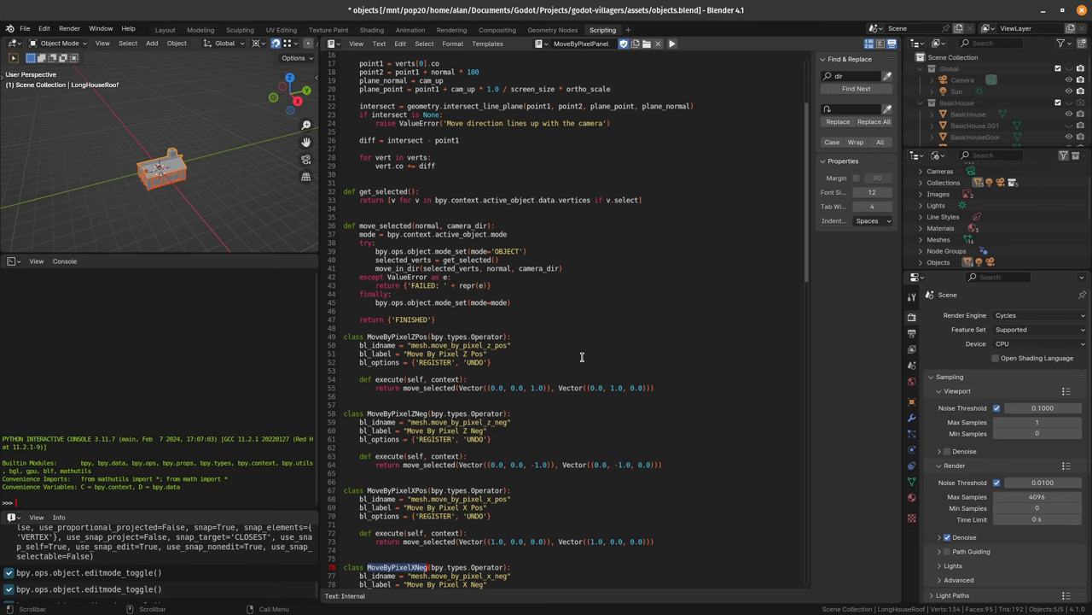
scroll(582, 358, "down", 1)
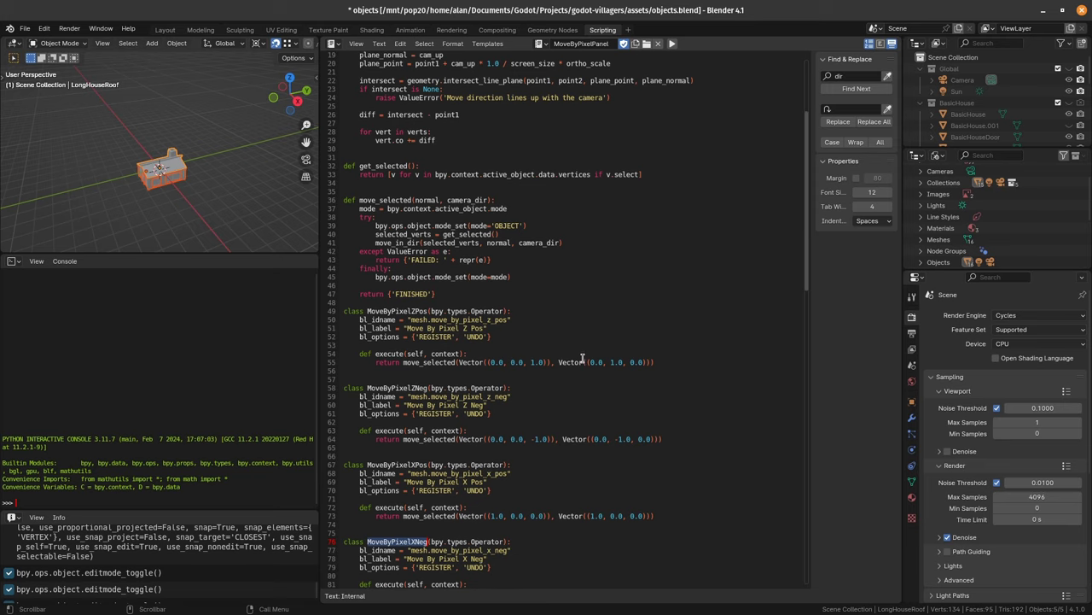
scroll(582, 357, "up", 6)
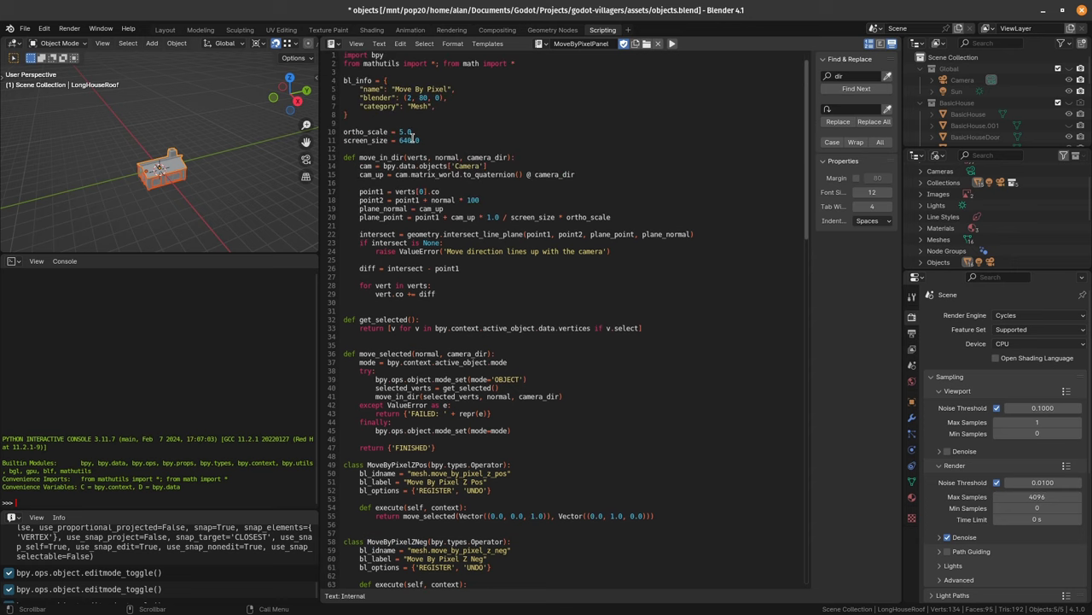
left_click_drag(397, 141, 436, 129)
scroll(495, 316, "down", 3)
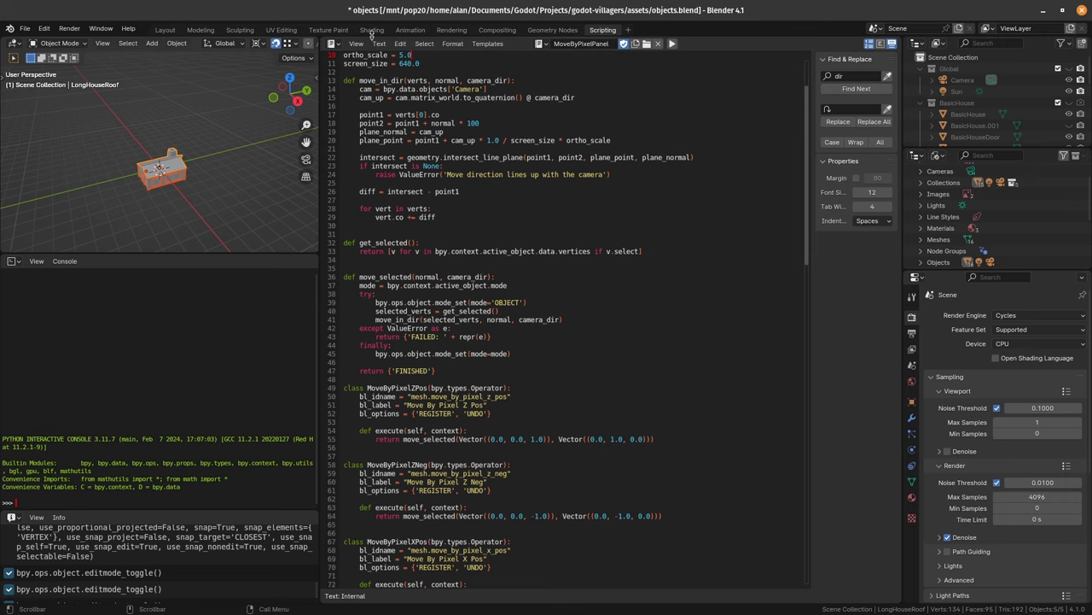
left_click(281, 29)
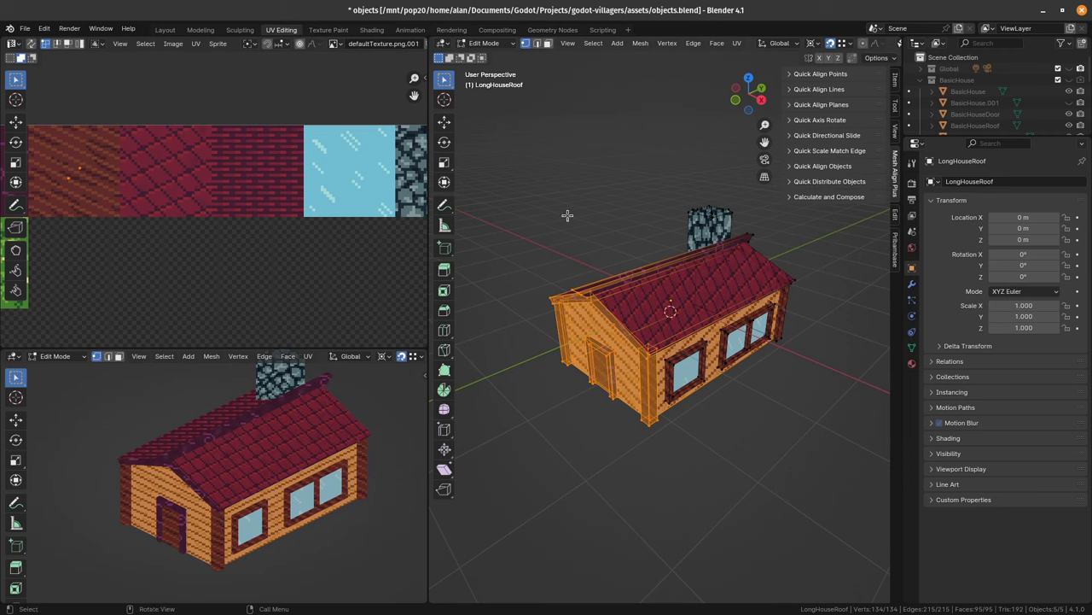
mouse_move(528, 250)
middle_mouse_down()
mouse_move(607, 220)
mouse_move(639, 225)
mouse_move(522, 262)
middle_mouse_up()
scroll(98, 278, "down", 3)
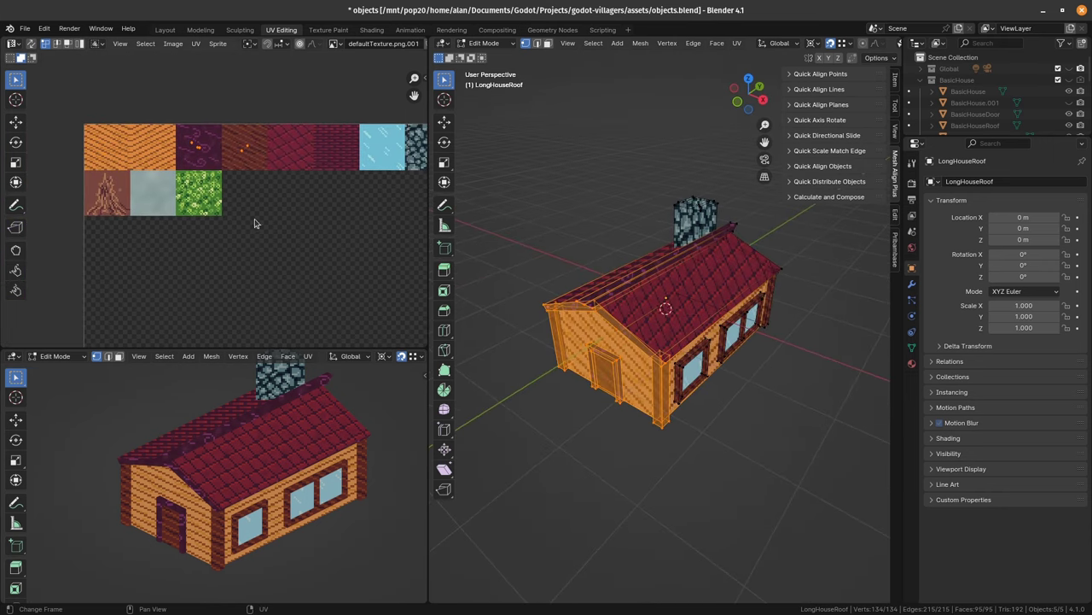
left_click(687, 282)
key("Tab")
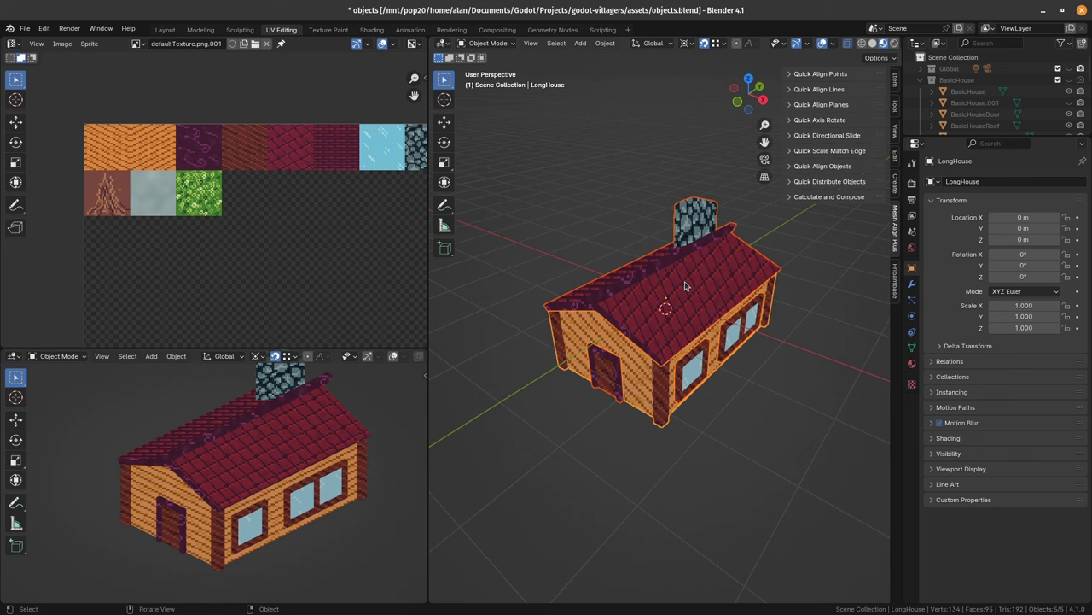
key("Tab")
key("a")
middle_click_drag(383, 145, 333, 141)
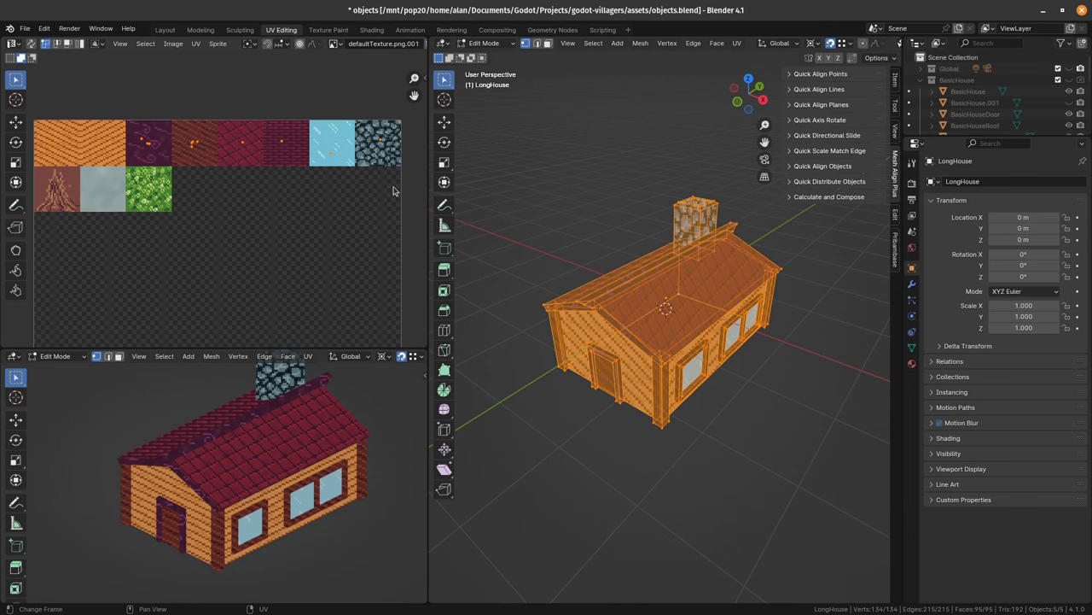
key("g")
key("Escape")
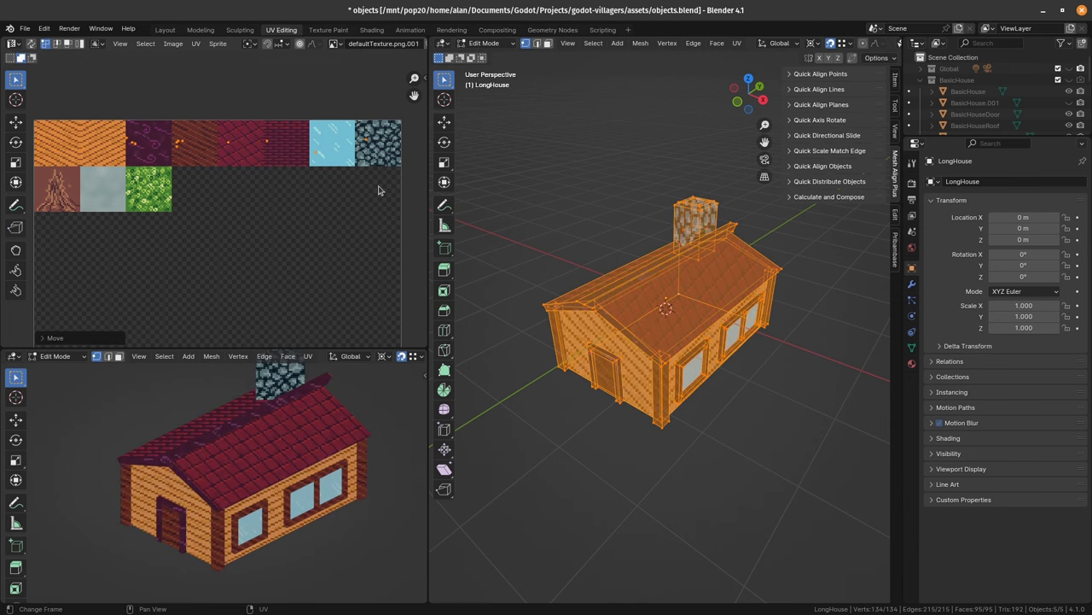
left_click_drag(360, 118, 392, 170)
key("g")
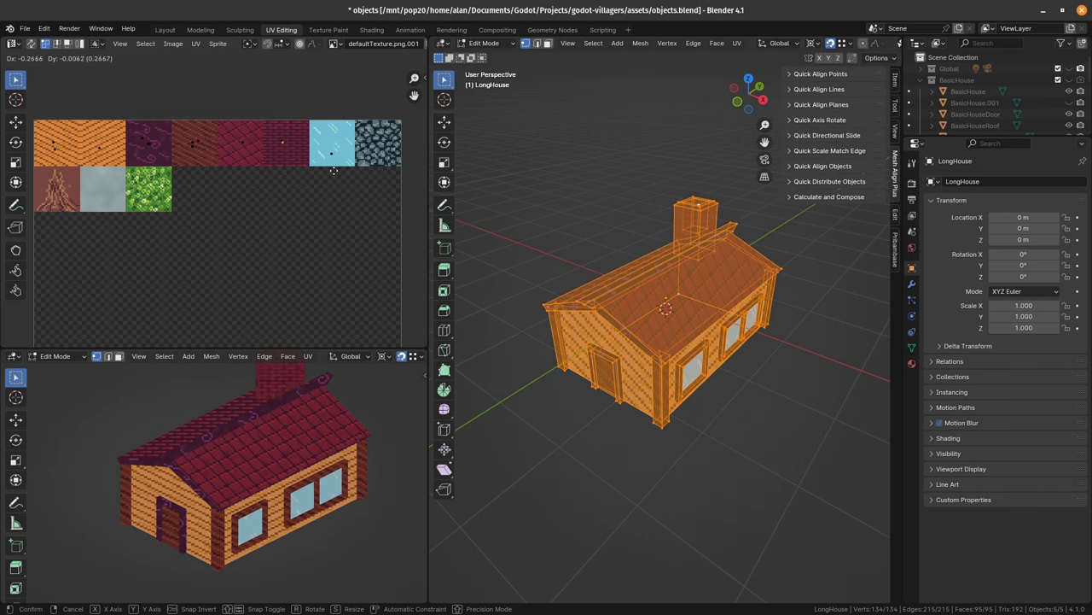
left_click(375, 171)
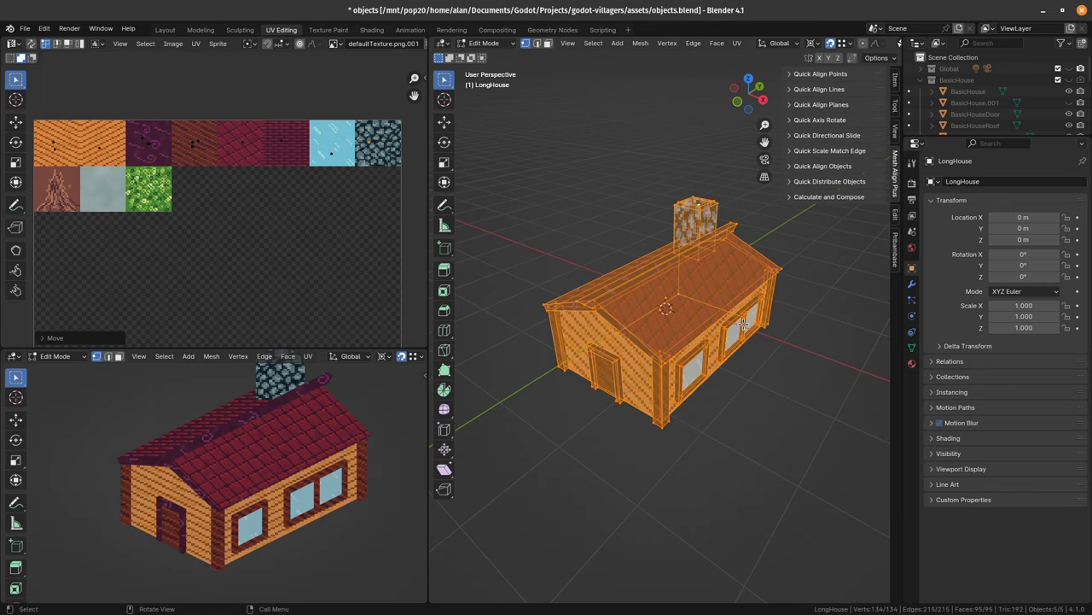
middle_click_drag(792, 290, 694, 278)
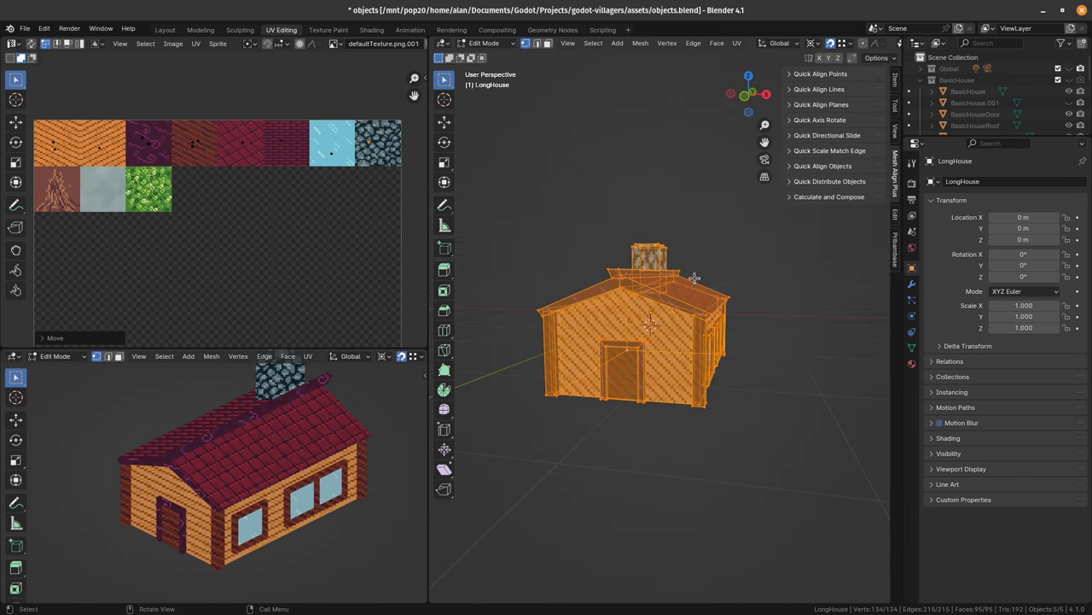
middle_click_drag(724, 321, 811, 249)
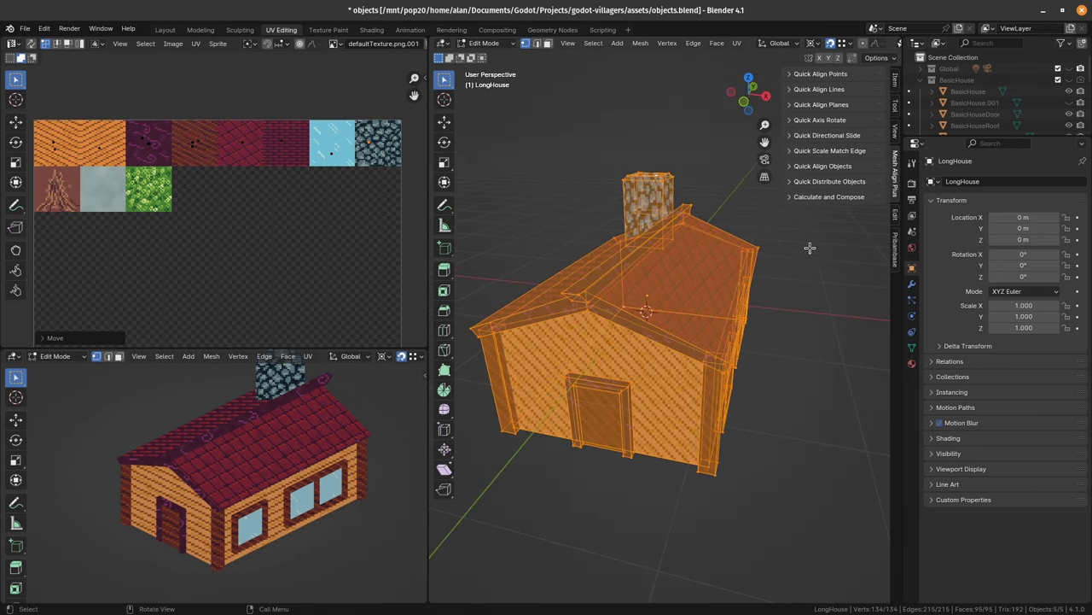
key("alt+a")
- Edit the LongHouseRoof mesh in wireframe shading with its top face selected
key("Tab")
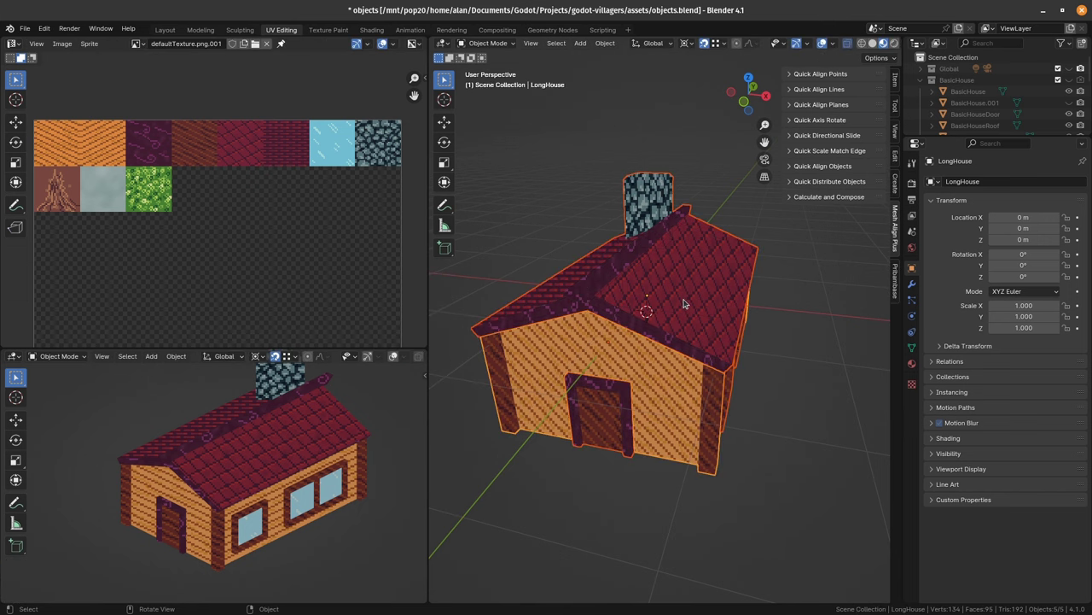
left_click(659, 288)
key("Tab")
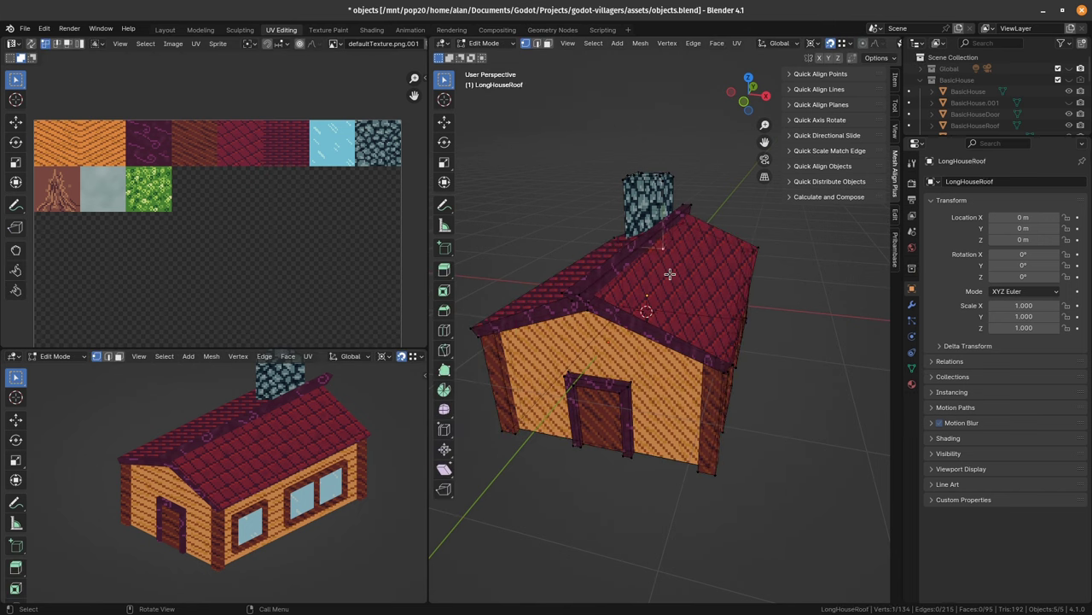
middle_click_drag(666, 278, 631, 267)
left_click(641, 261)
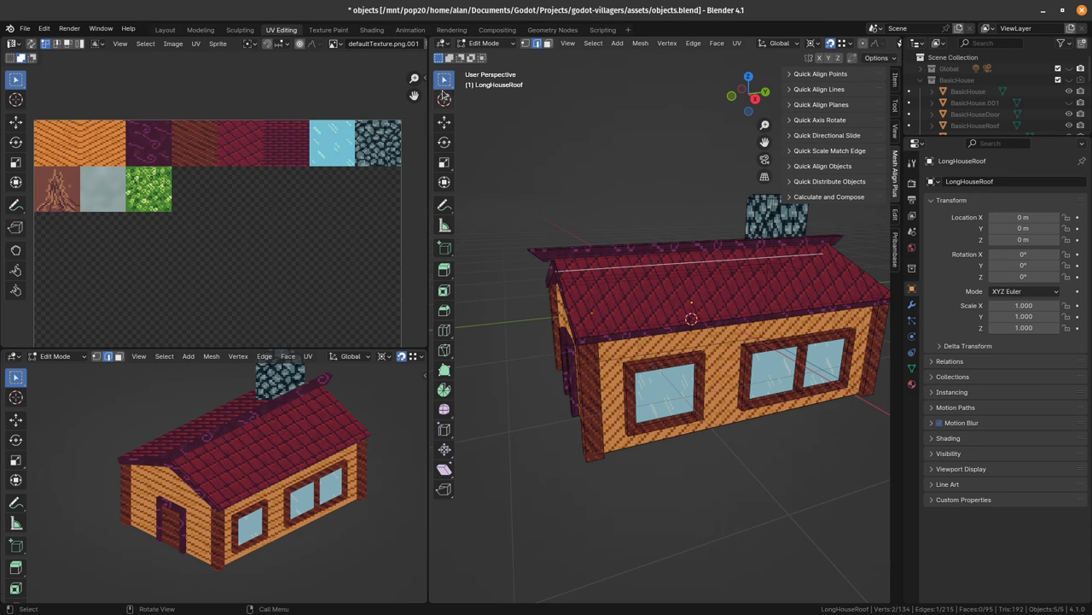
left_click_drag(425, 98, 323, 97)
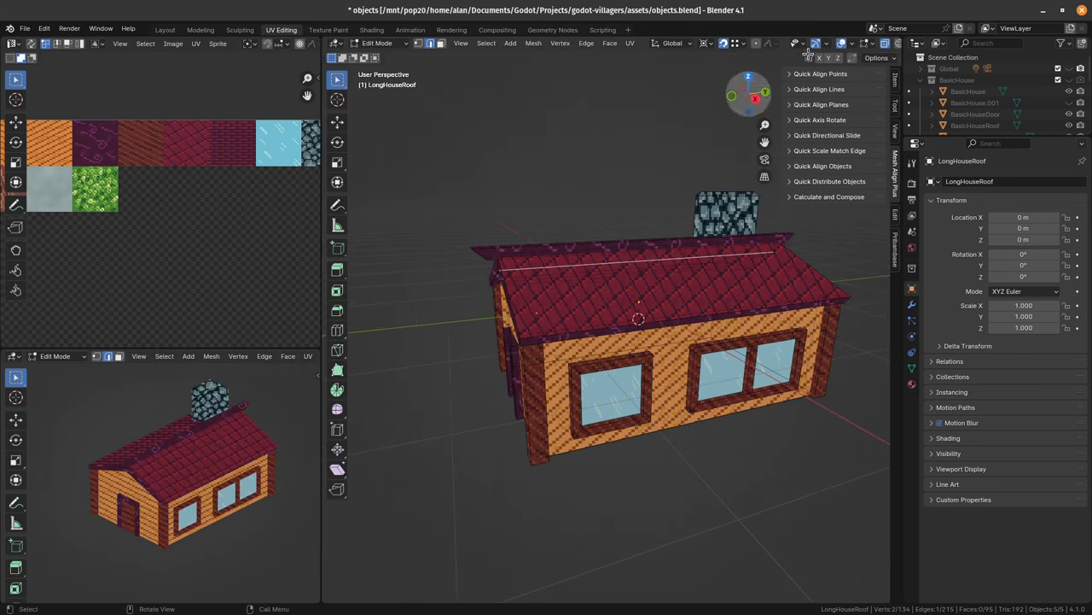
left_click(897, 44)
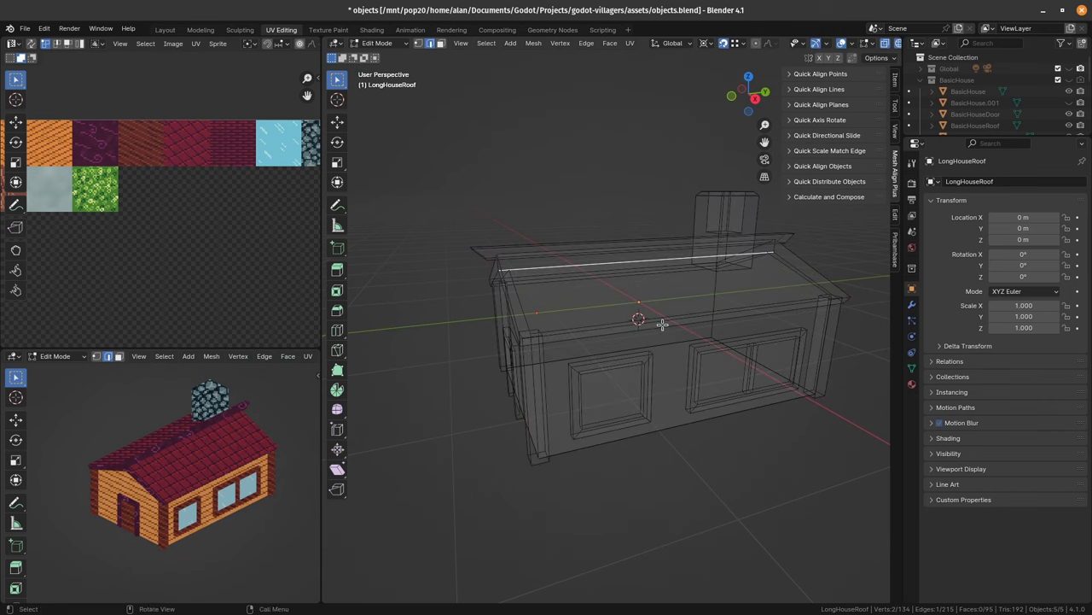
middle_click_drag(663, 325, 663, 324)
key("3")
left_click(664, 300)
middle_click_drag(644, 395, 505, 129)
- Add 7 centred loop cuts across the roof's top face
key("ctrl+r")
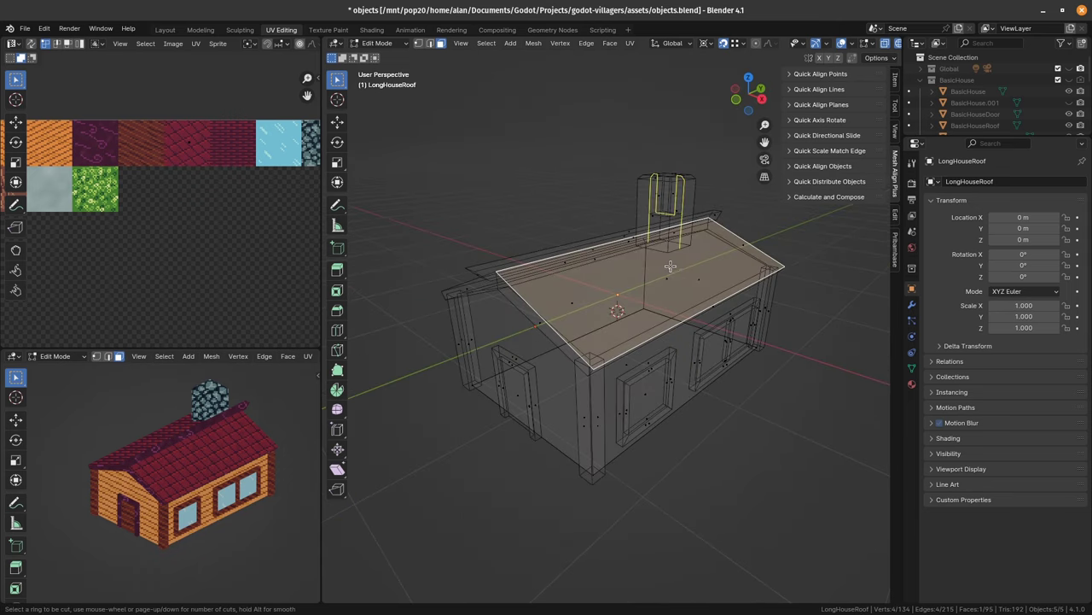
scroll(720, 304, "up", 10)
left_click(717, 306)
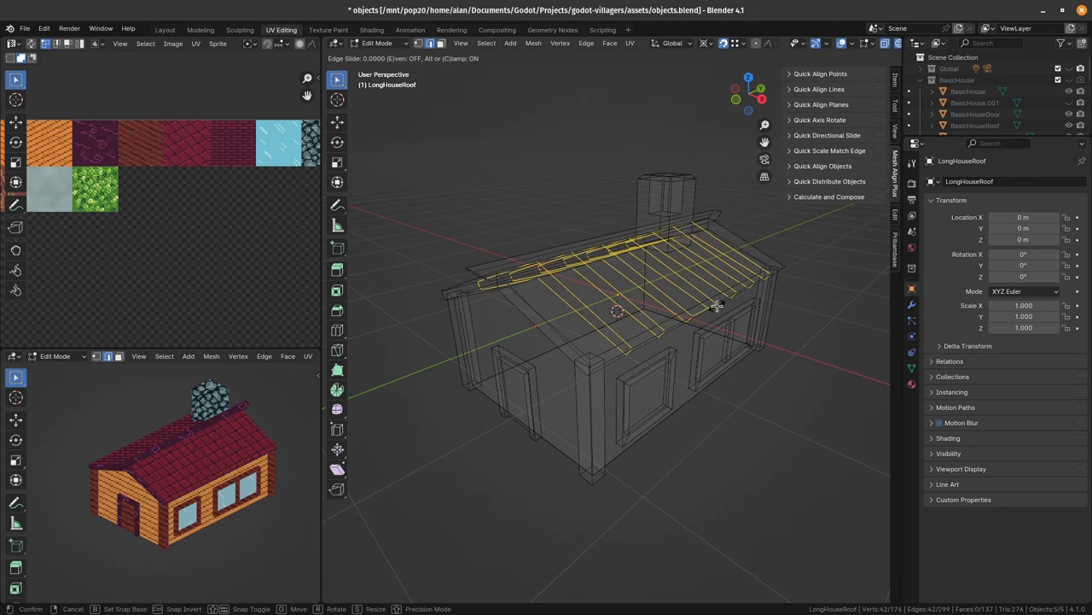
right_click(717, 306)
key("g")
key("z")
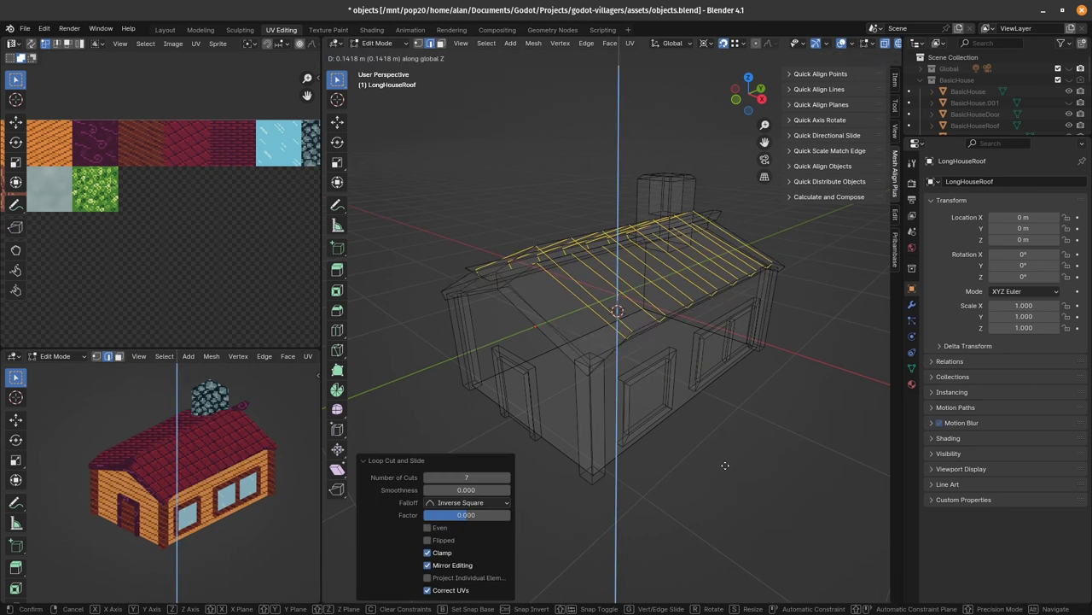
right_click(726, 473)
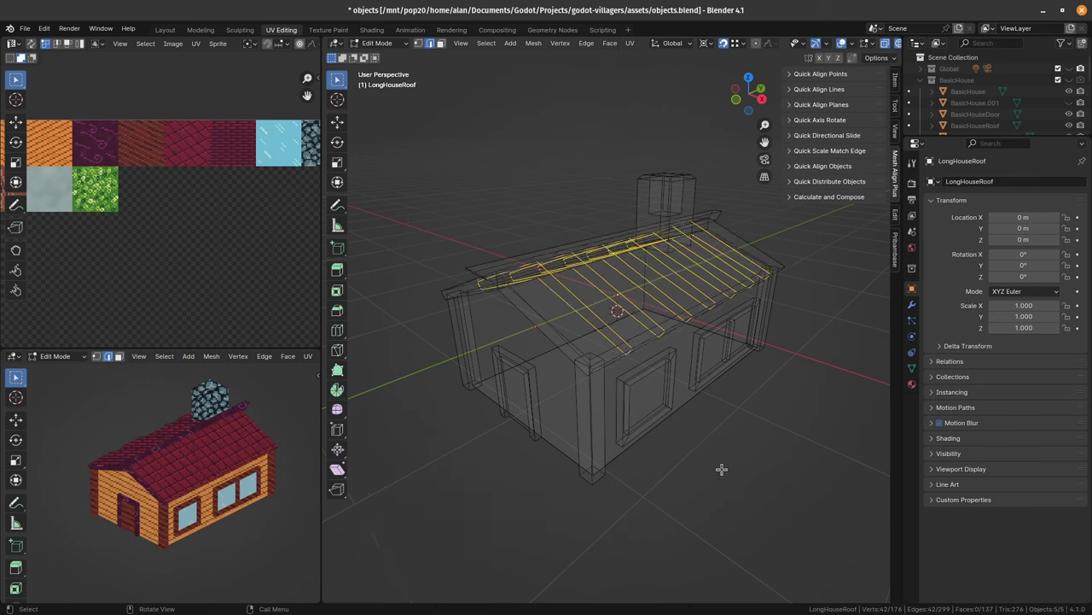
- Bevel the new roof loops into strips, then return to object mode
key("ctrl+b")
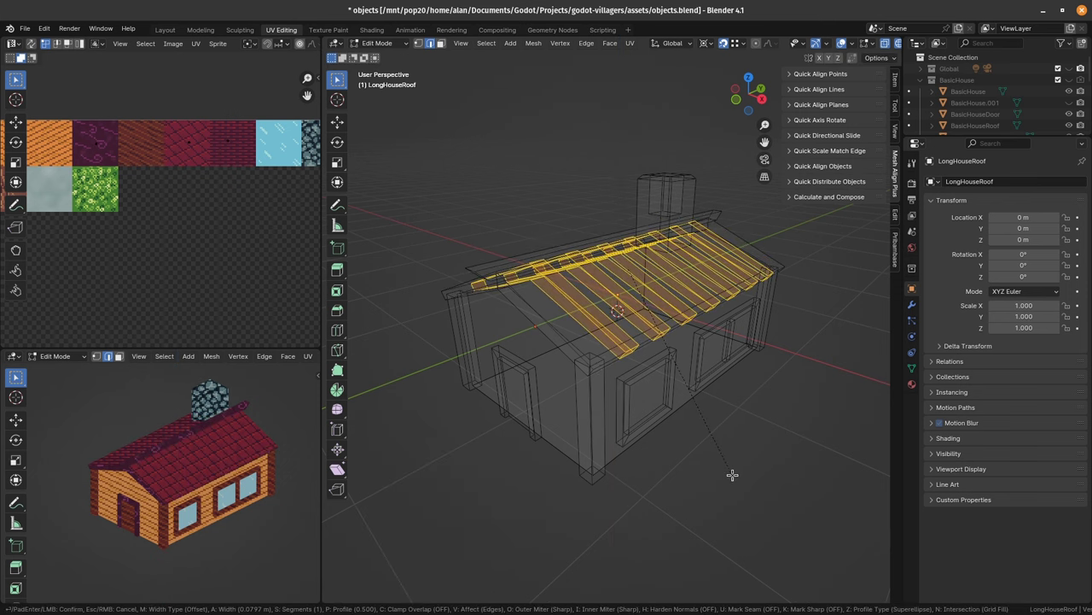
left_click(728, 474)
key("g")
key("z")
left_click(728, 471)
key("ctrl+z")
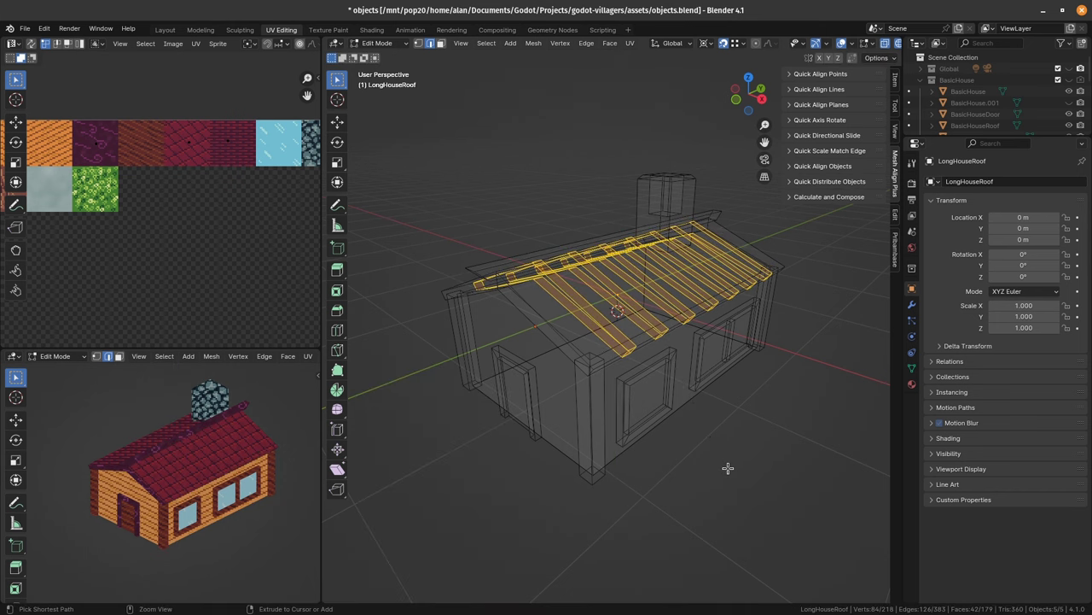
mouse_move(712, 466)
middle_mouse_down()
mouse_move(659, 468)
mouse_move(648, 449)
mouse_move(700, 463)
mouse_move(674, 460)
mouse_move(693, 455)
middle_mouse_up()
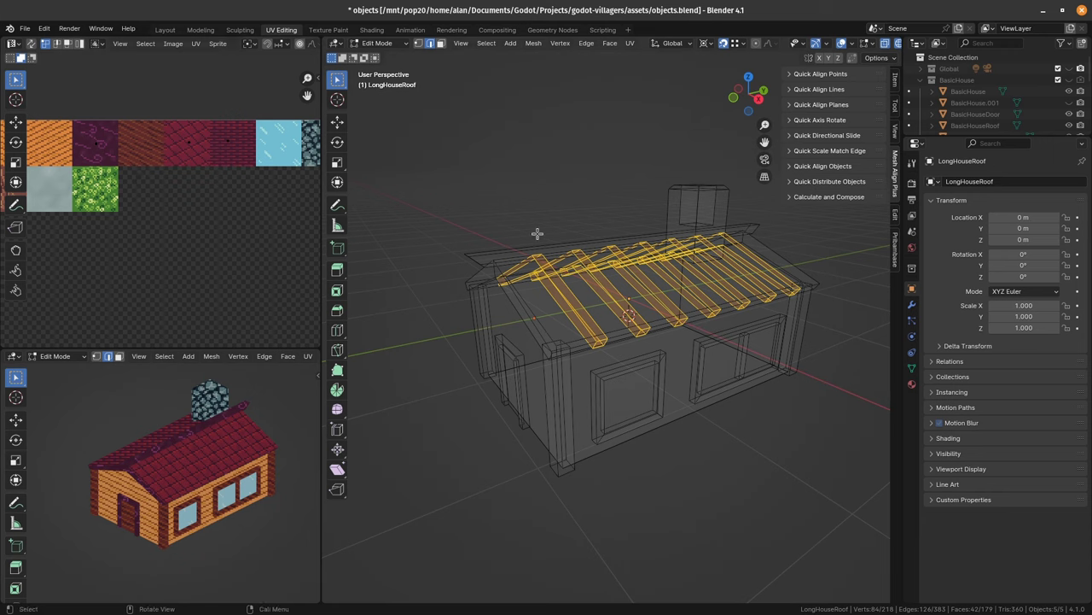
middle_click_drag(671, 368, 679, 393)
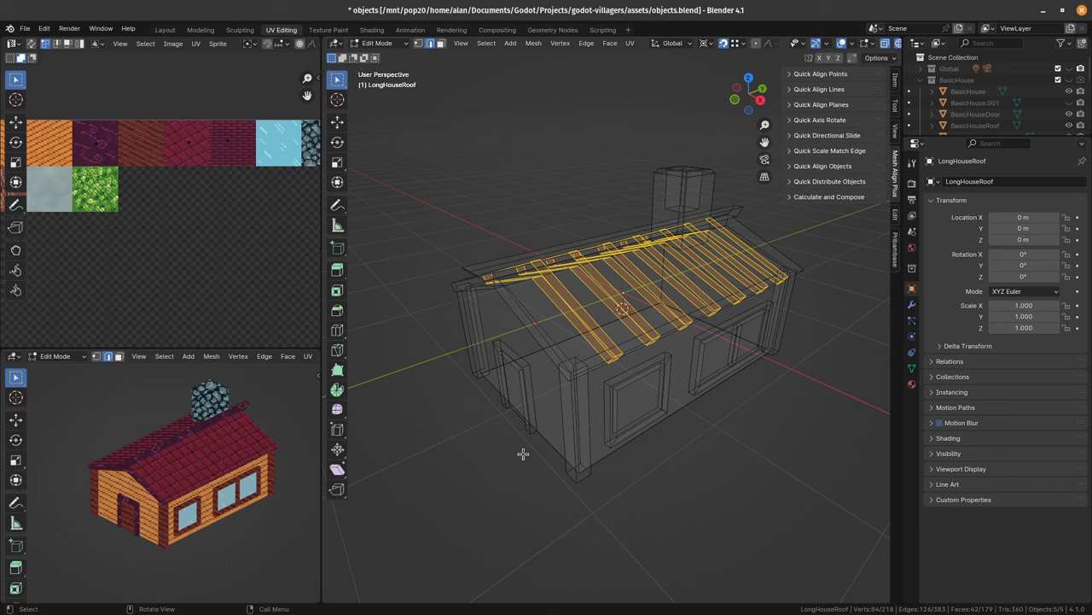
key("Tab")
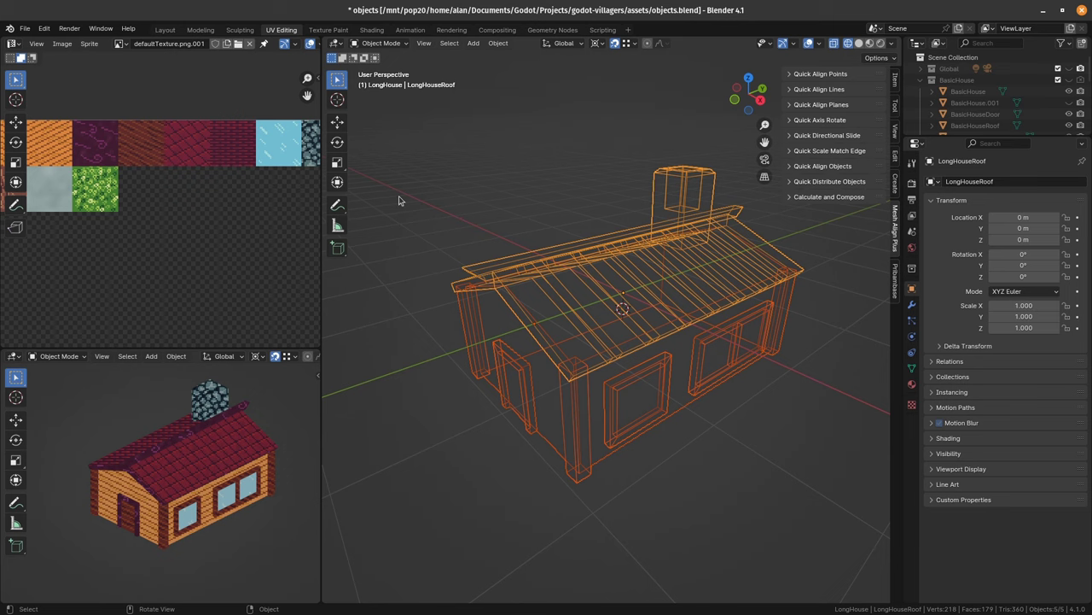
- Scroll down the godot-3d-pixel-art README and highlight the outline shader credit line
left_click(620, 505)
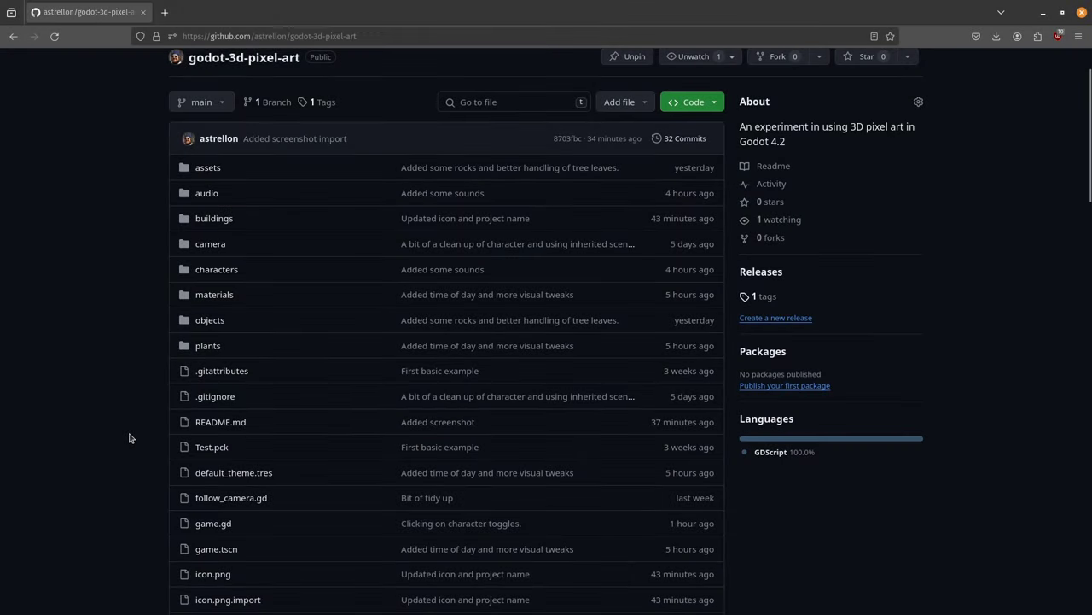
scroll(130, 420, "down", 10)
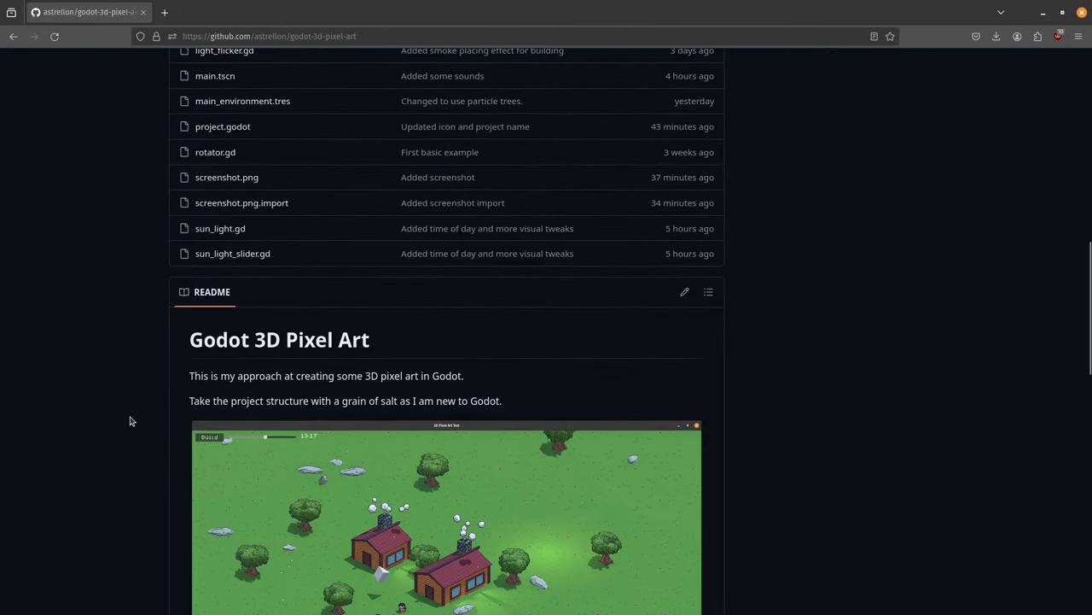
scroll(121, 424, "down", 3)
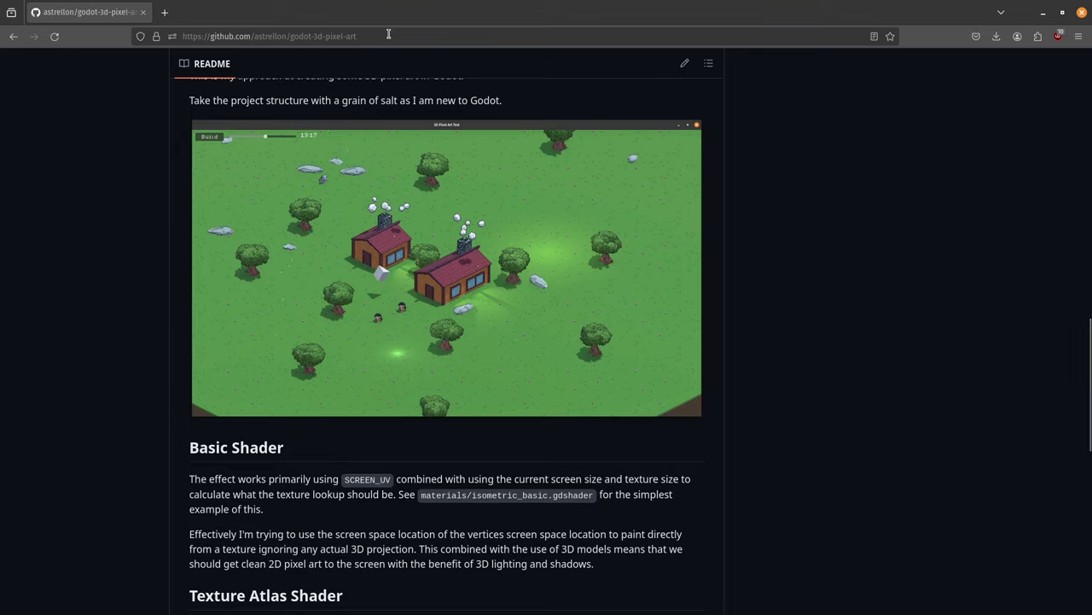
scroll(152, 437, "down", 3)
scroll(152, 437, "down", 7)
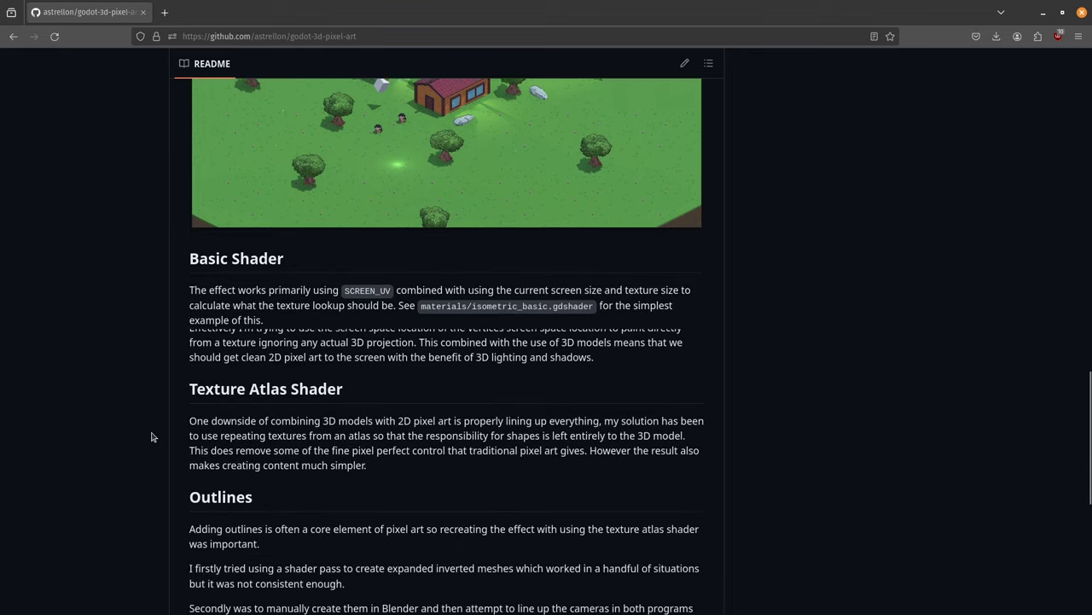
scroll(152, 437, "down", 4)
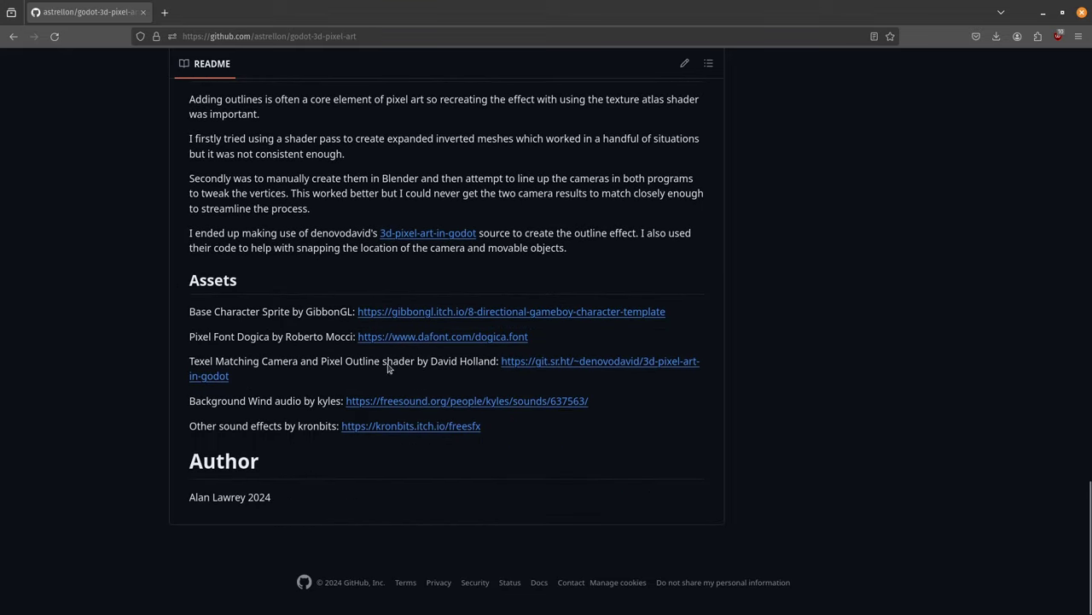
double_click(450, 361)
left_click_drag(449, 361, 493, 362)
left_click(784, 440)
double_click(290, 361)
left_click_drag(322, 362, 381, 362)
left_click(352, 361)
- Scroll back and forth through the repository's file list and README
scroll(410, 478, "up", 5)
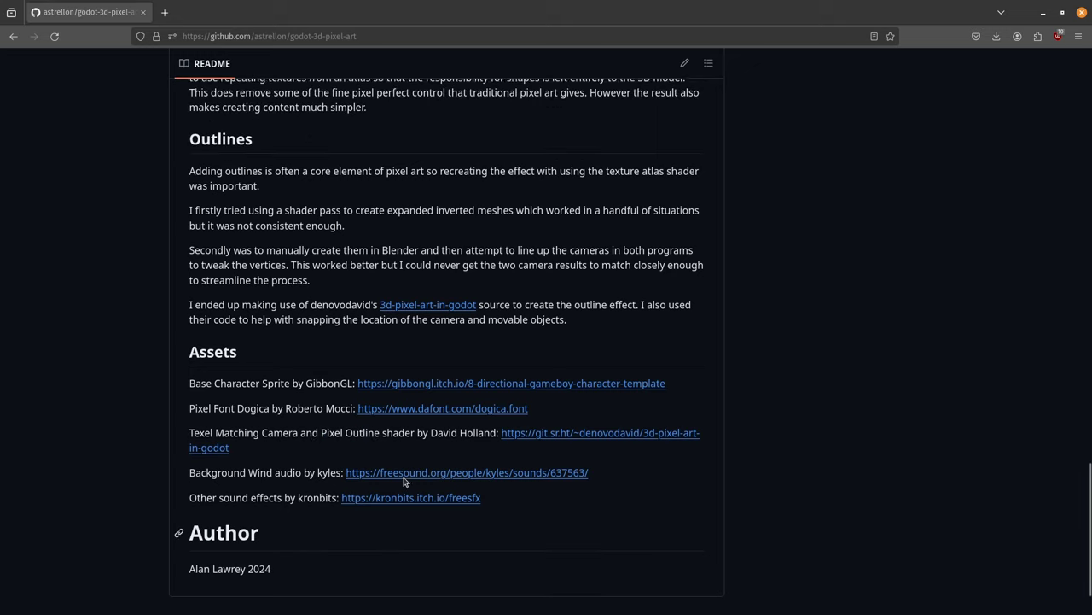
scroll(292, 483, "down", 5)
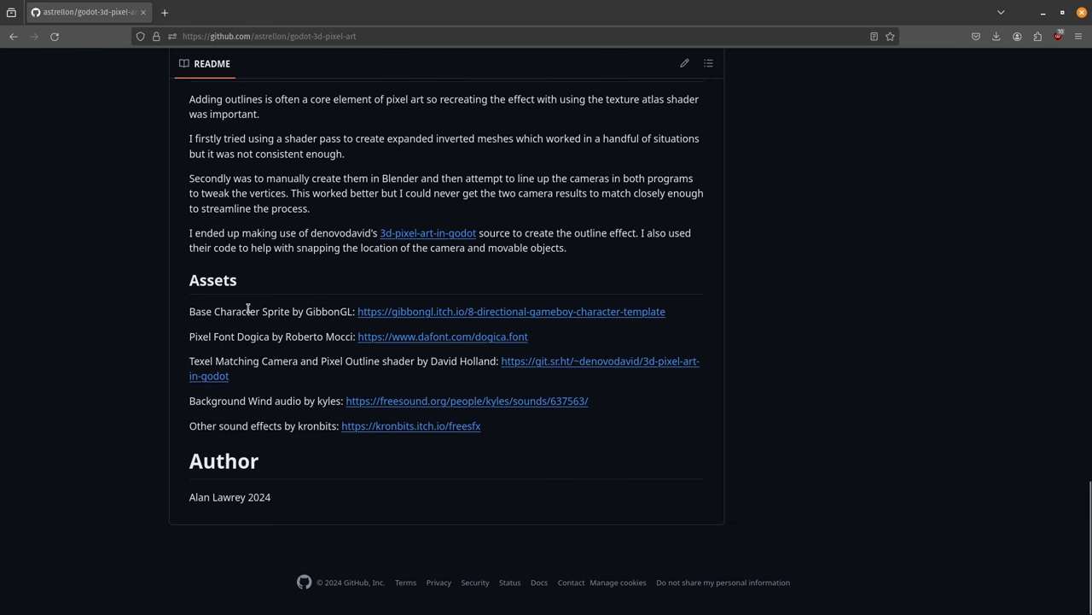
scroll(327, 502, "up", 8)
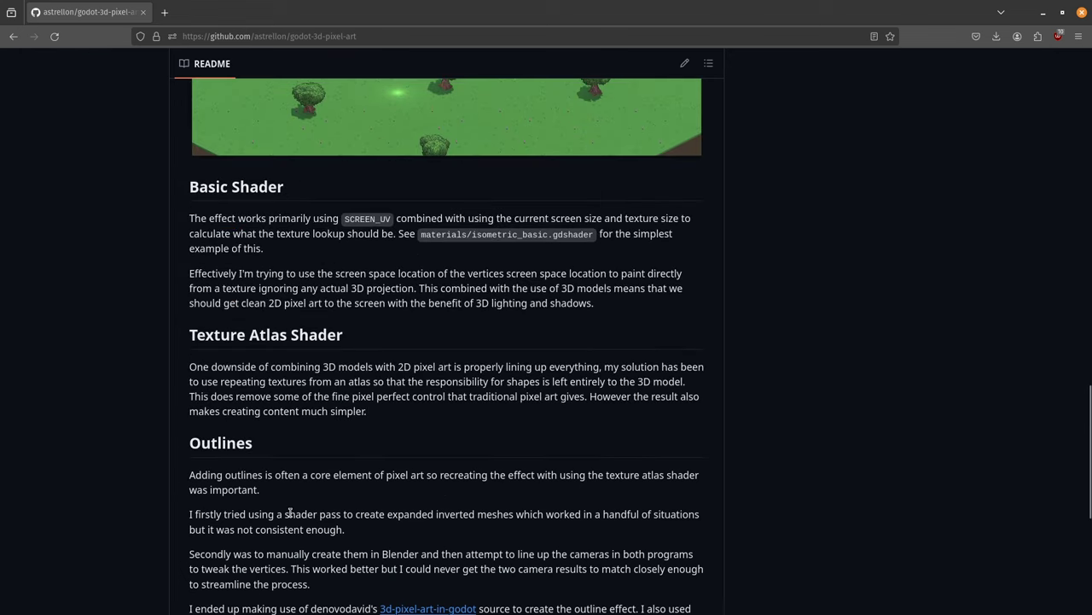
scroll(289, 512, "up", 20)
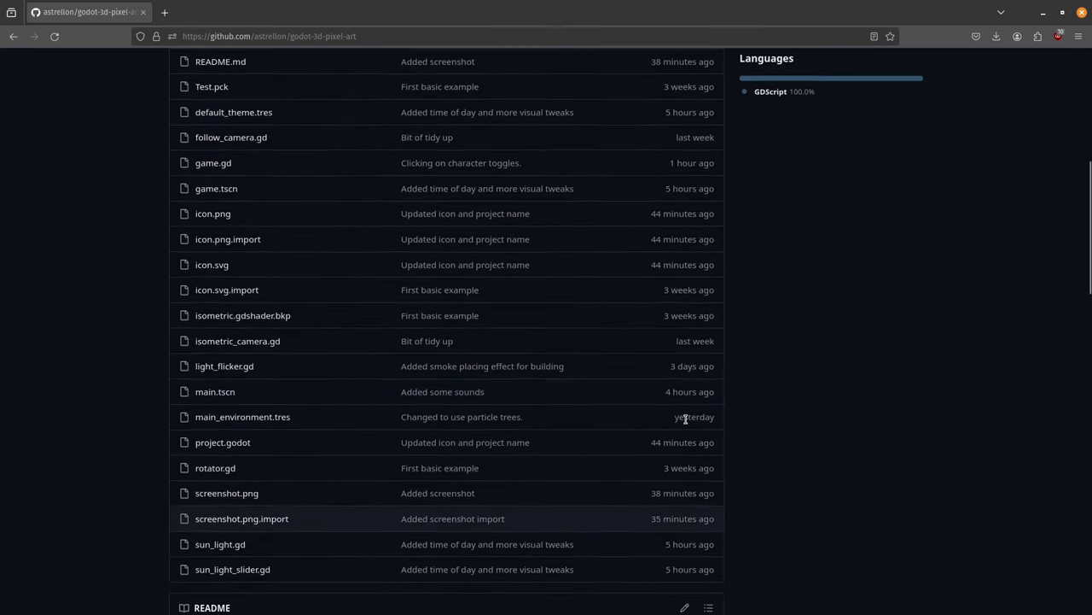
scroll(685, 418, "up", 5)
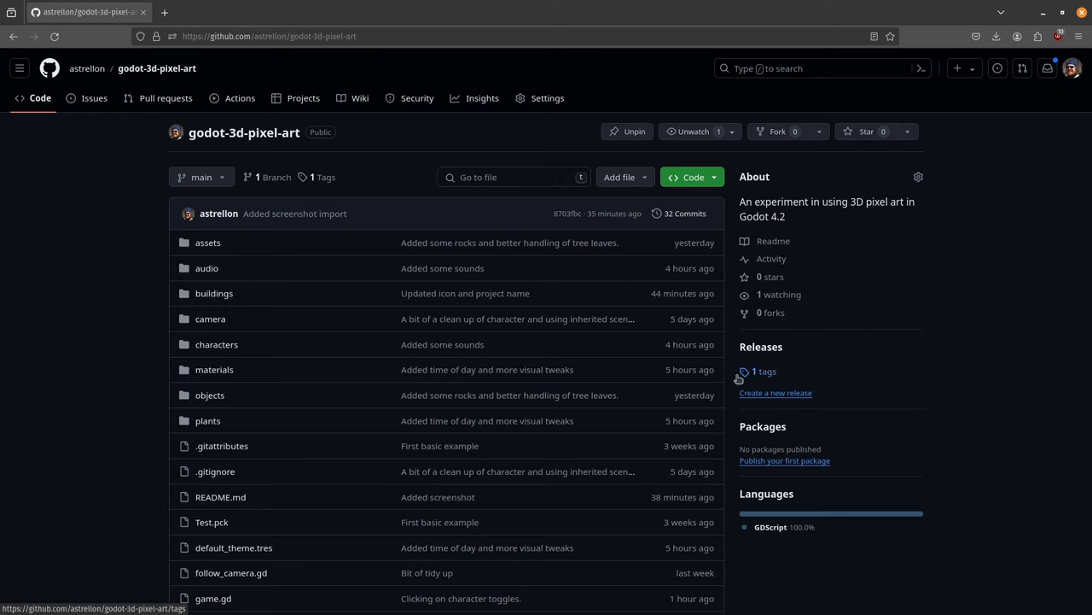
scroll(66, 456, "down", 5)
scroll(69, 453, "down", 8)
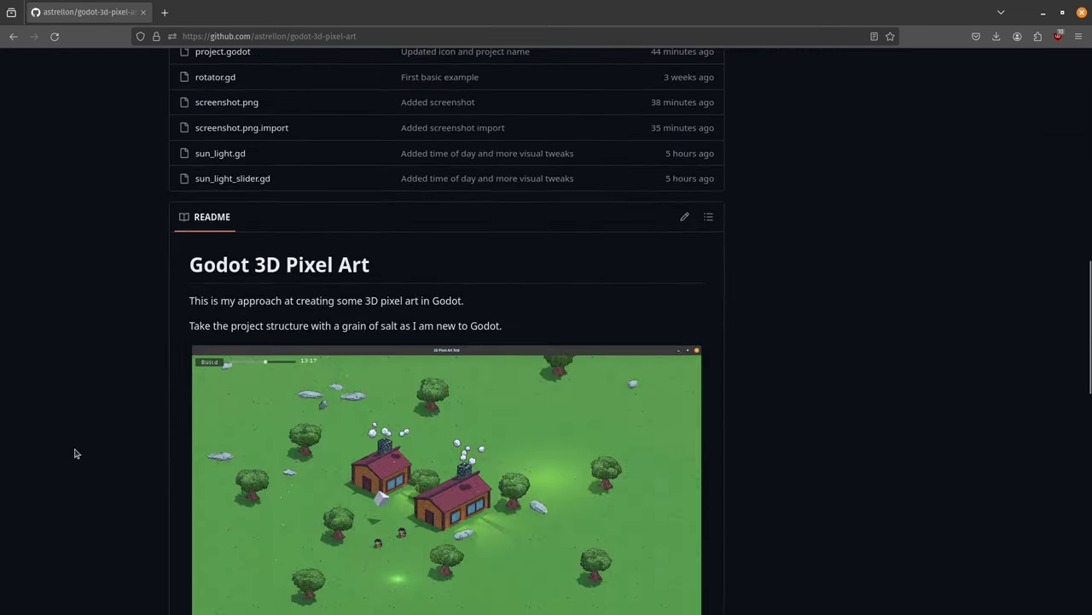
scroll(82, 442, "up", 7)
scroll(82, 442, "up", 2)
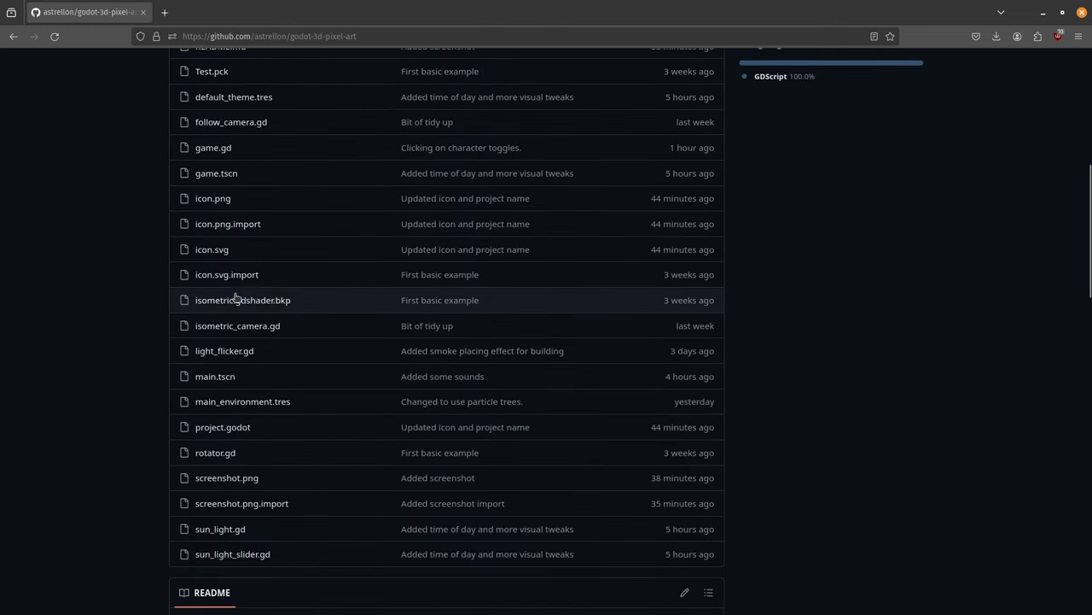
scroll(301, 426, "up", 2)
scroll(307, 423, "up", 5)
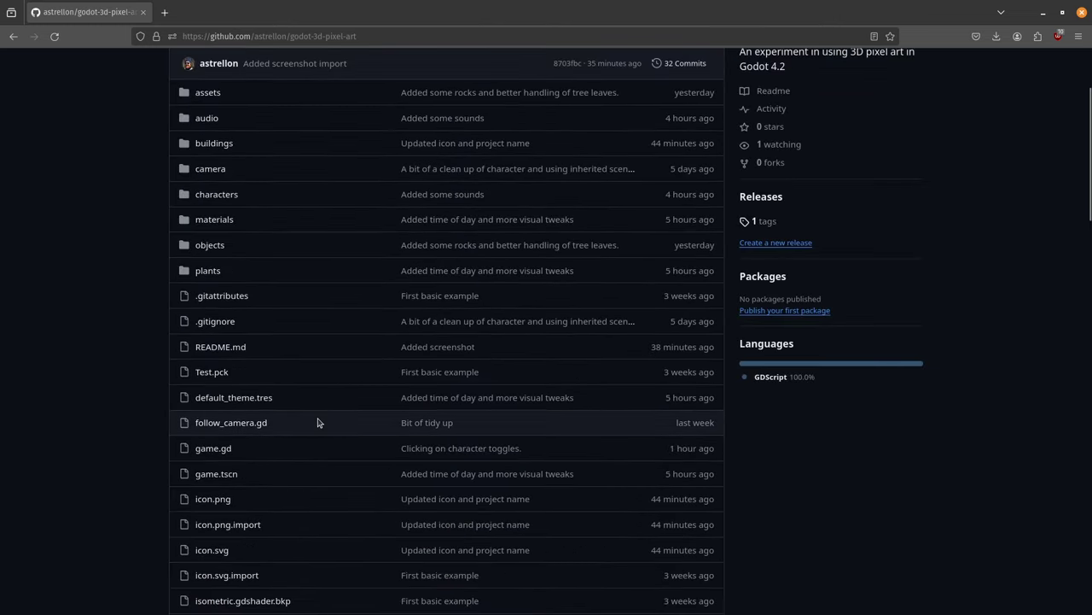
scroll(317, 422, "down", 20)
scroll(319, 421, "down", 5)
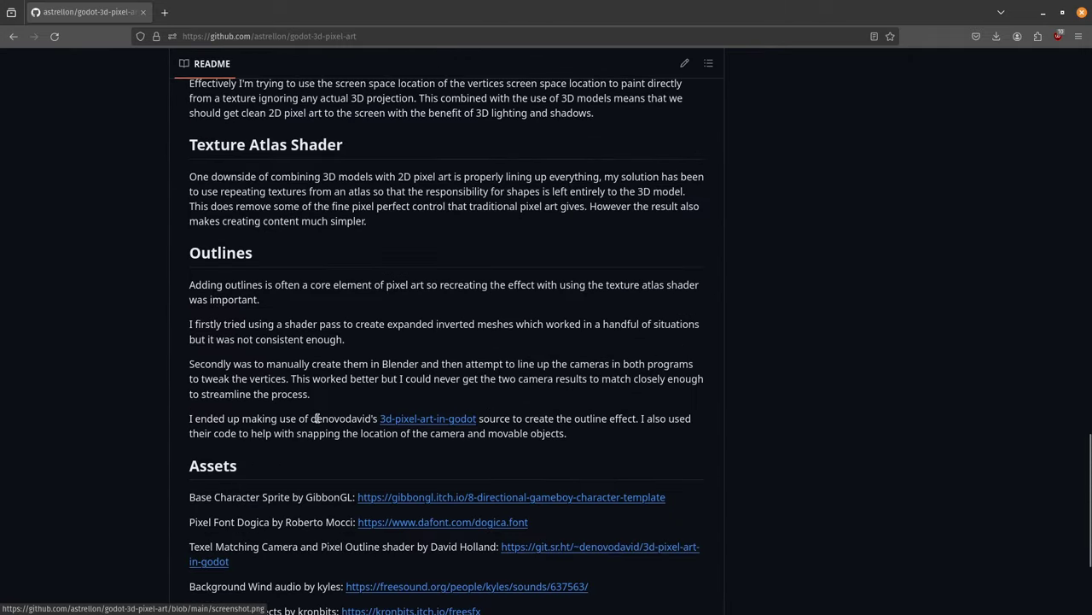
scroll(318, 416, "up", 3)
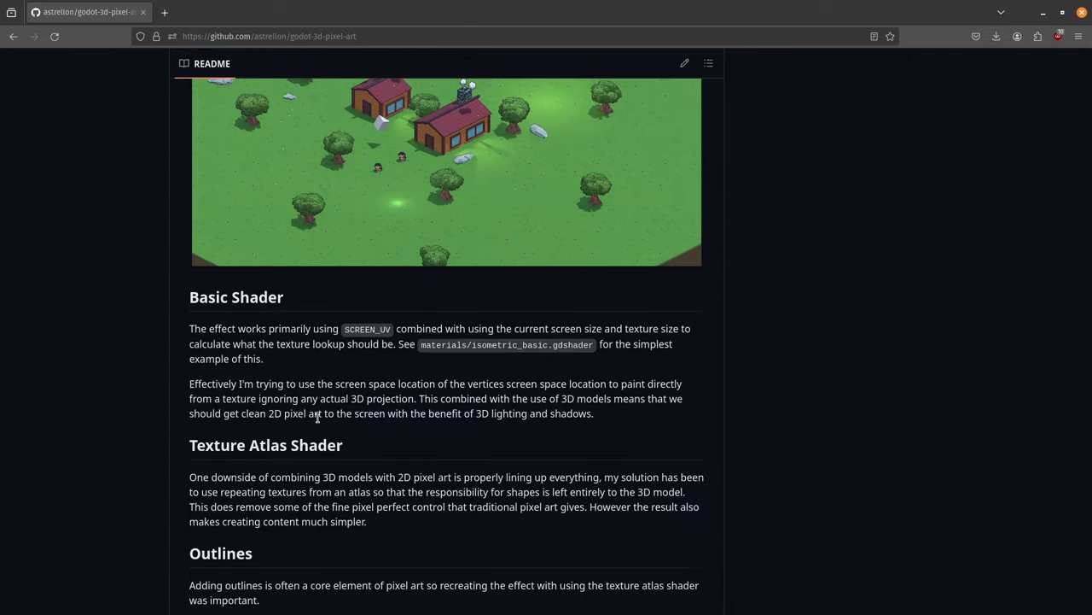
scroll(317, 418, "down", 2)
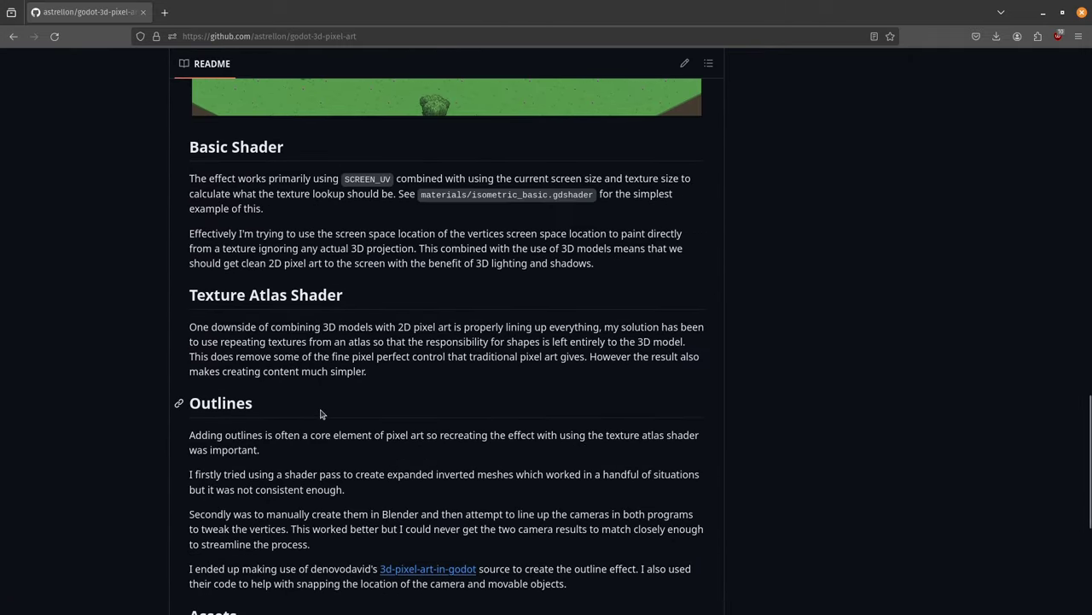
scroll(320, 412, "down", 1)
scroll(320, 414, "down", 2)
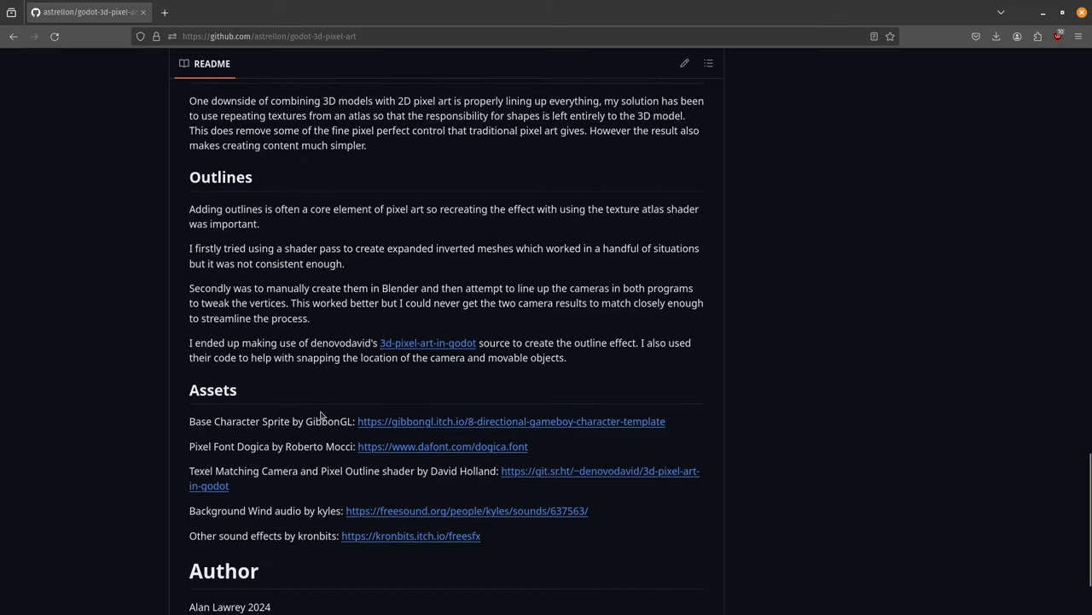
scroll(319, 417, "up", 5)
scroll(320, 417, "up", 8)
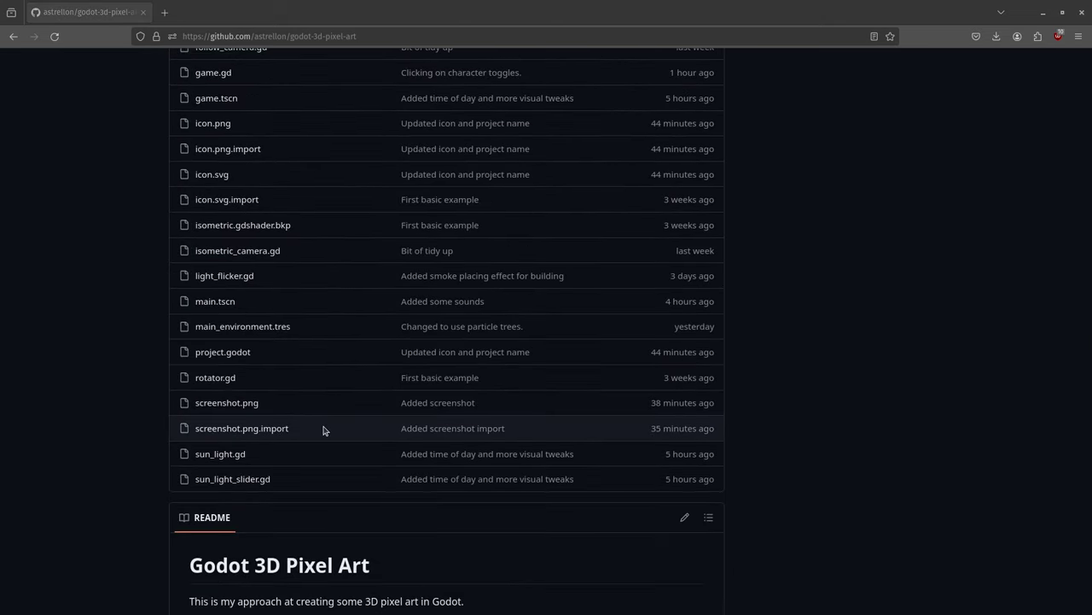
- Back in Godot, collapse the background and audio folders in the FileSystem dock
key("alt+Tab")
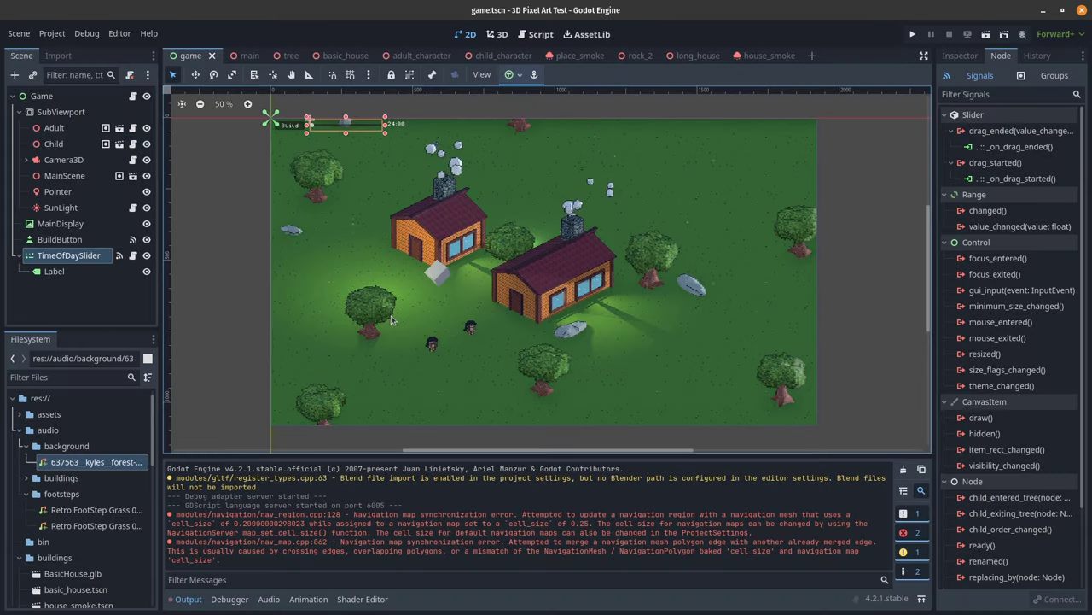
middle_click_drag(419, 333, 399, 323)
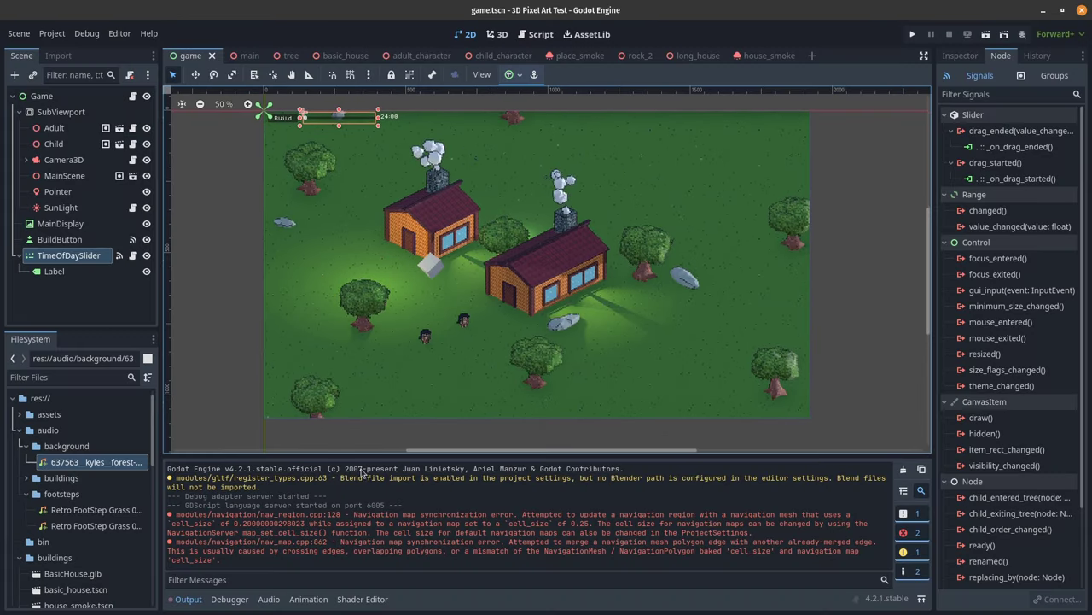
left_click(26, 446)
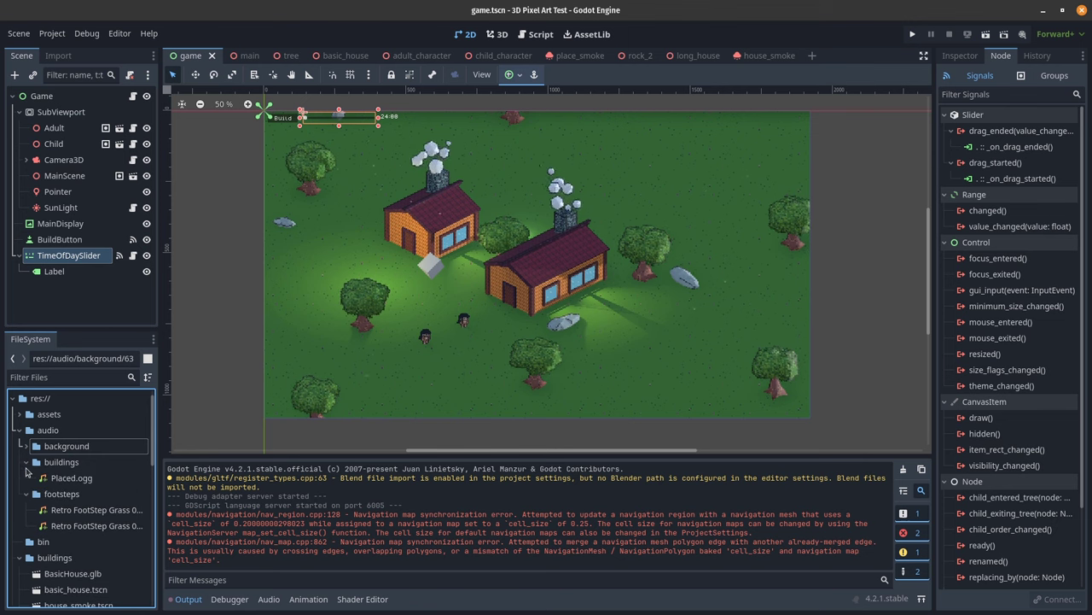
key("Left")
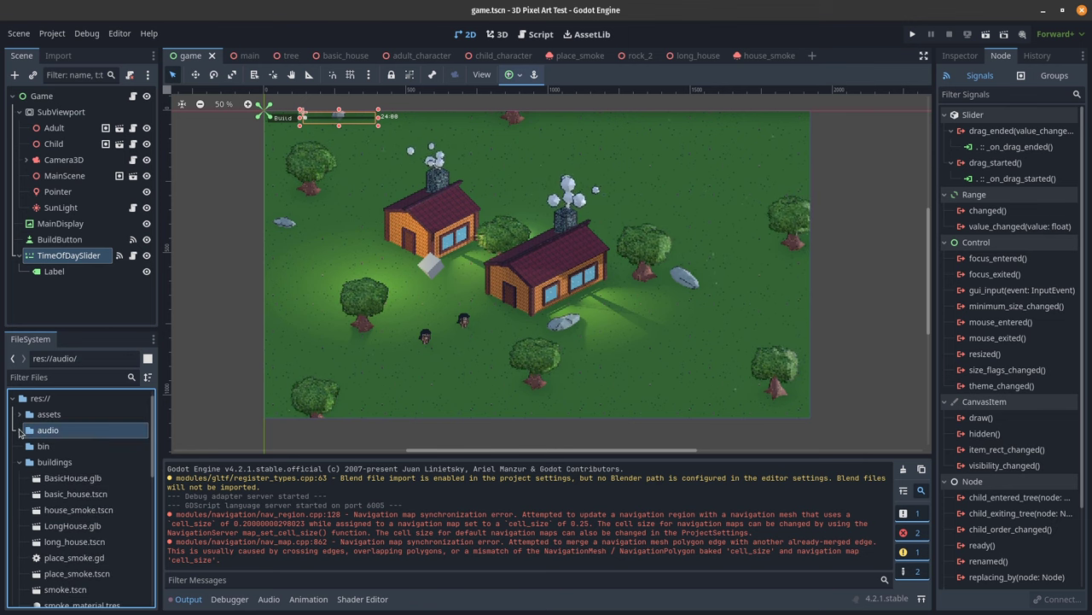
key("Left")
scroll(109, 465, "down", 5)
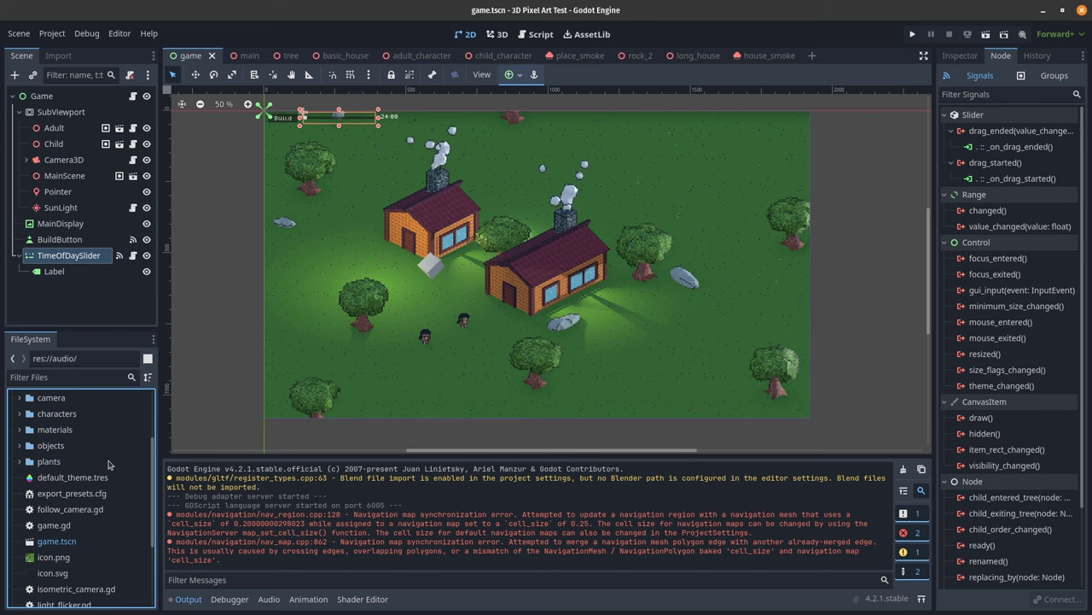
scroll(108, 465, "up", 5)
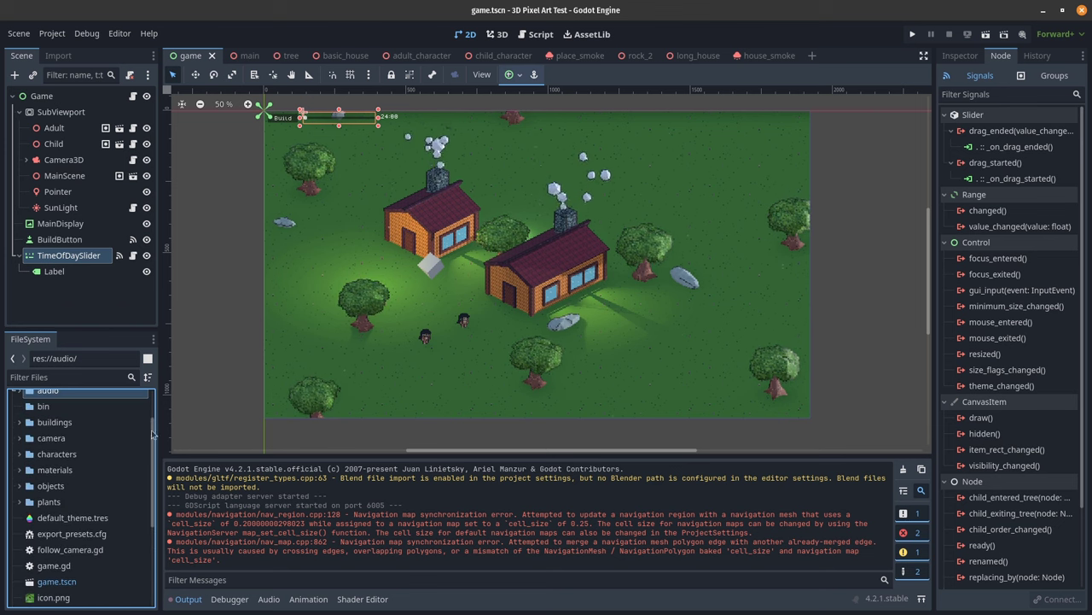
- Read the pixel_size export atop game.gd, then show the Game node in 3D
left_click(535, 34)
scroll(532, 288, "up", 20)
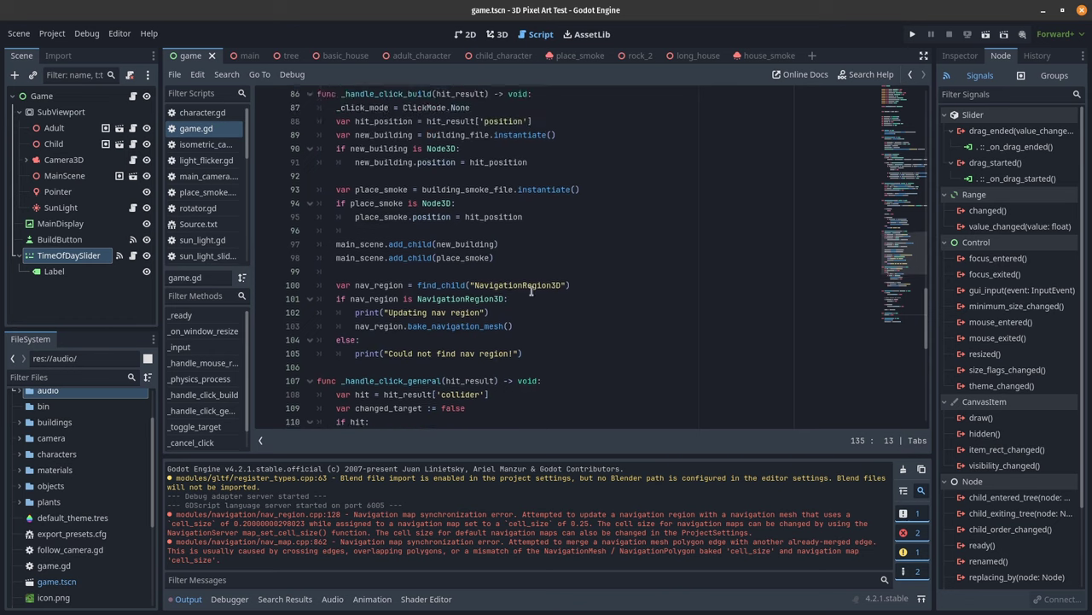
scroll(910, 206, "up", 17)
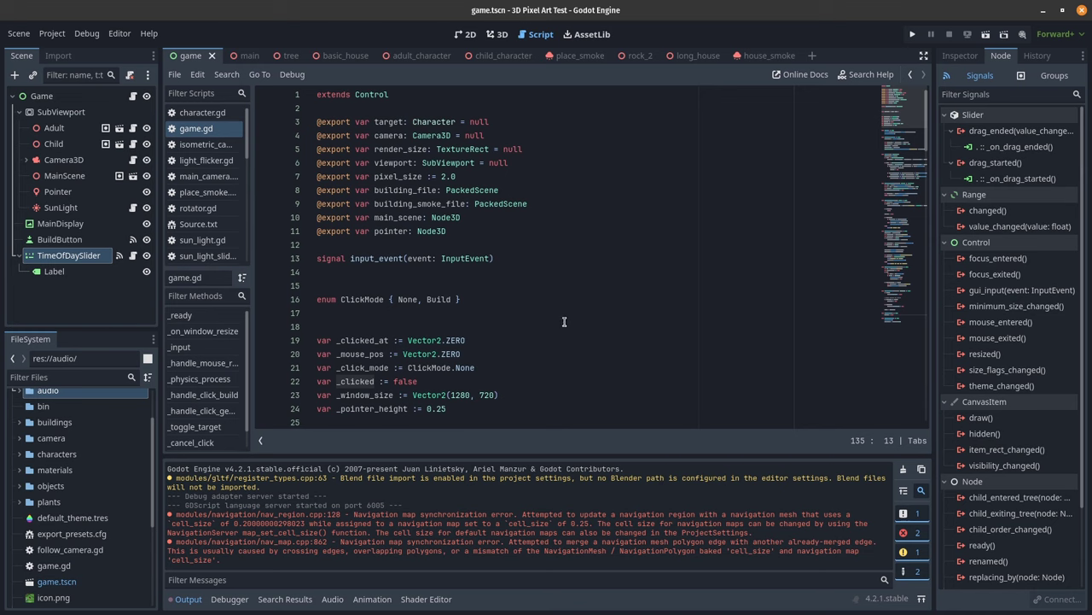
scroll(557, 313, "down", 3)
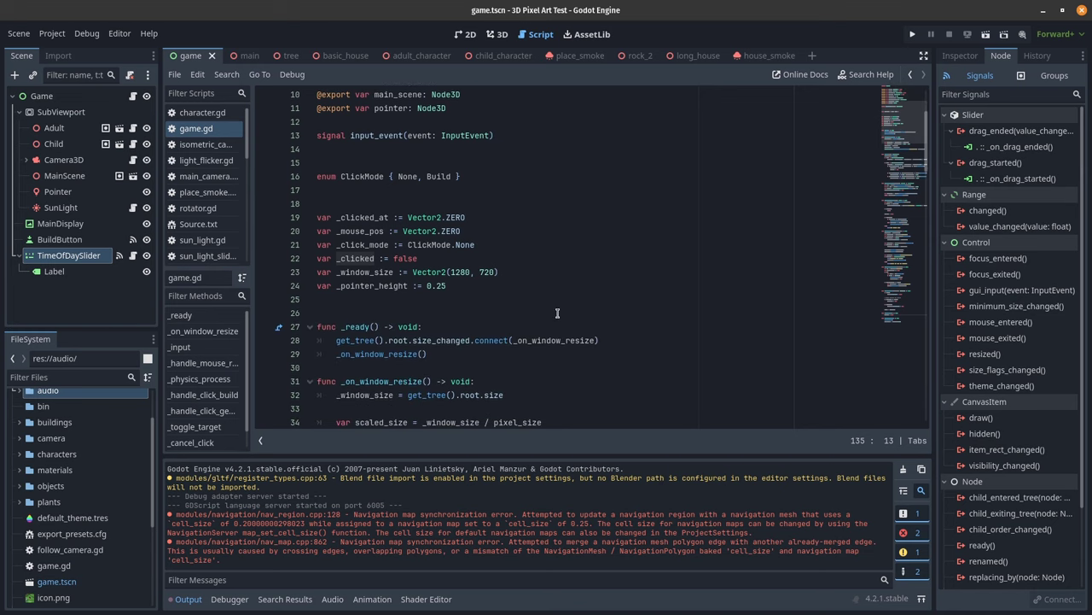
scroll(553, 313, "up", 3)
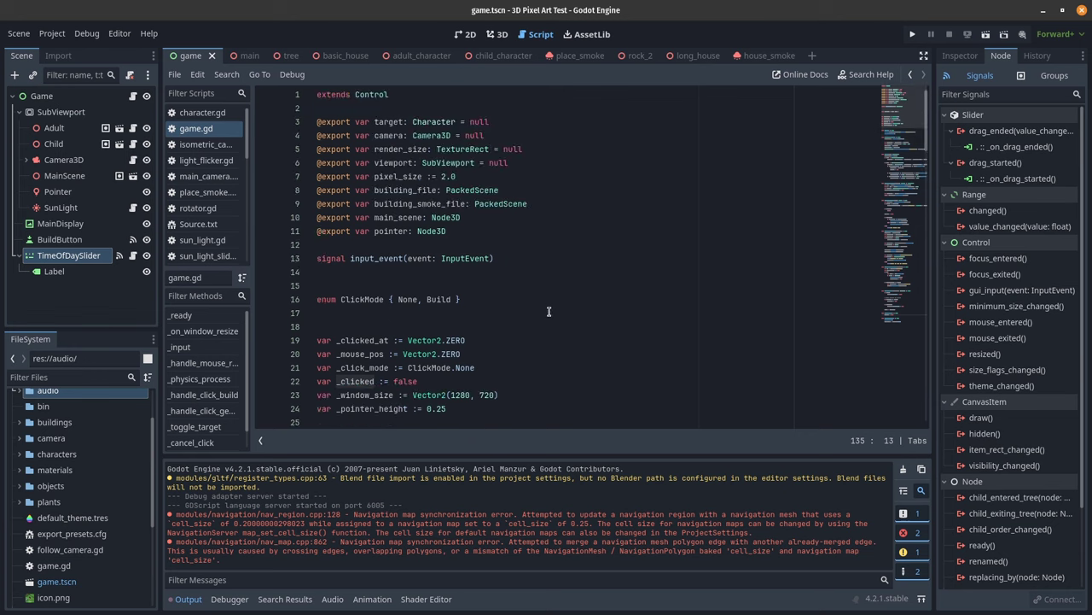
left_click(59, 100)
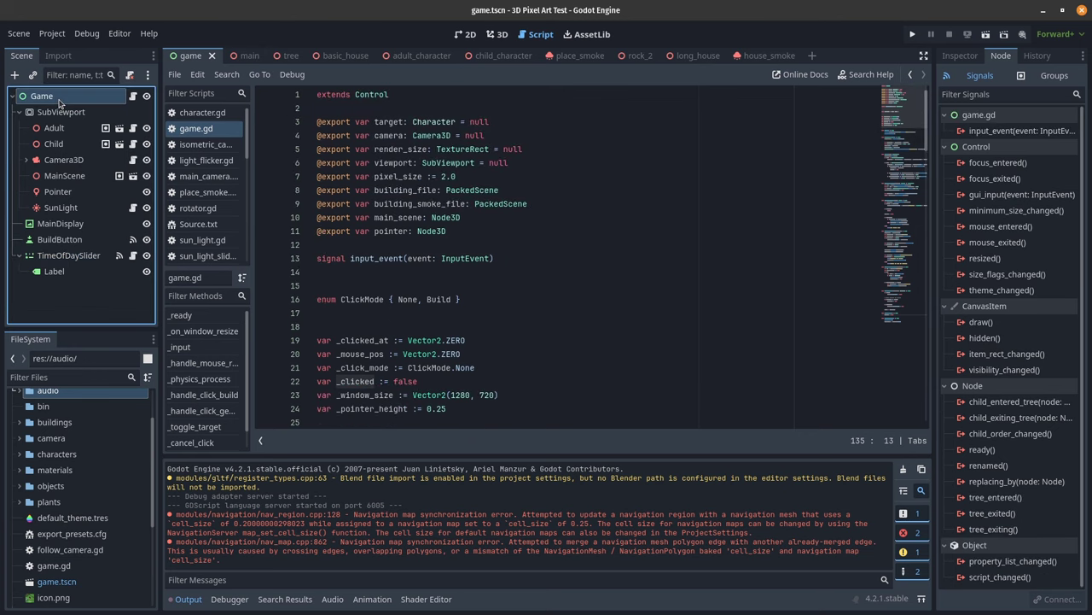
left_click(497, 34)
- Set the Game node's Pixel Size to 3 in the Inspector
middle_click_drag(729, 233, 478, 218)
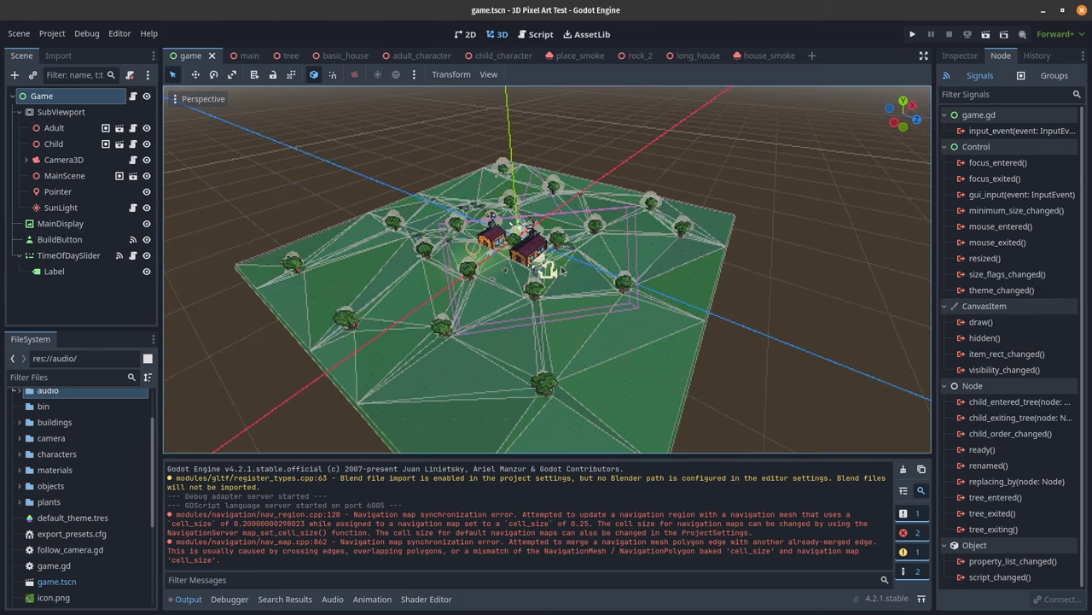
left_click(962, 57)
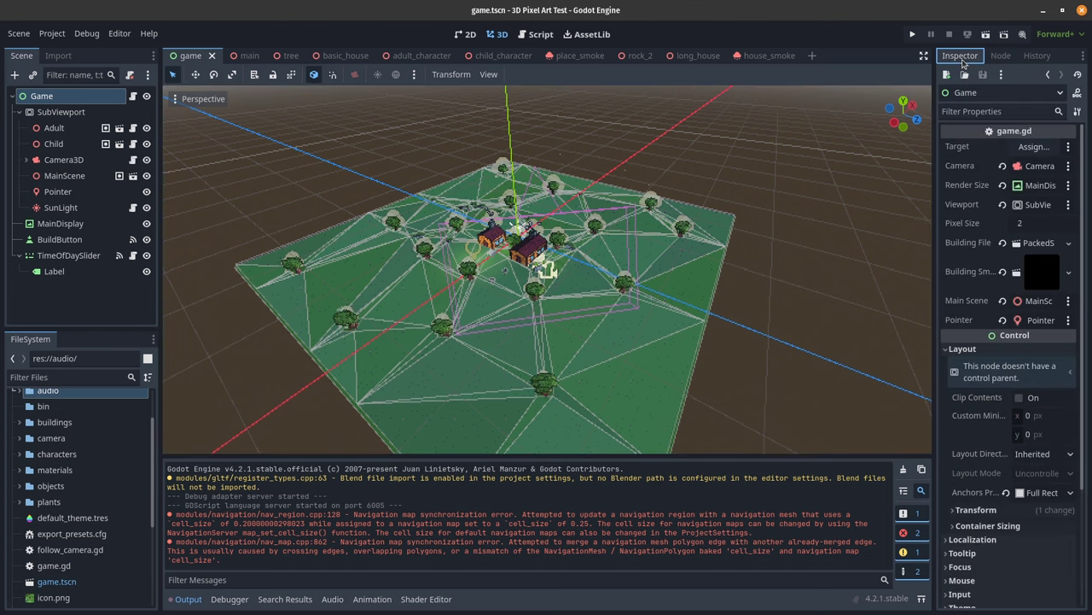
left_click(1033, 222)
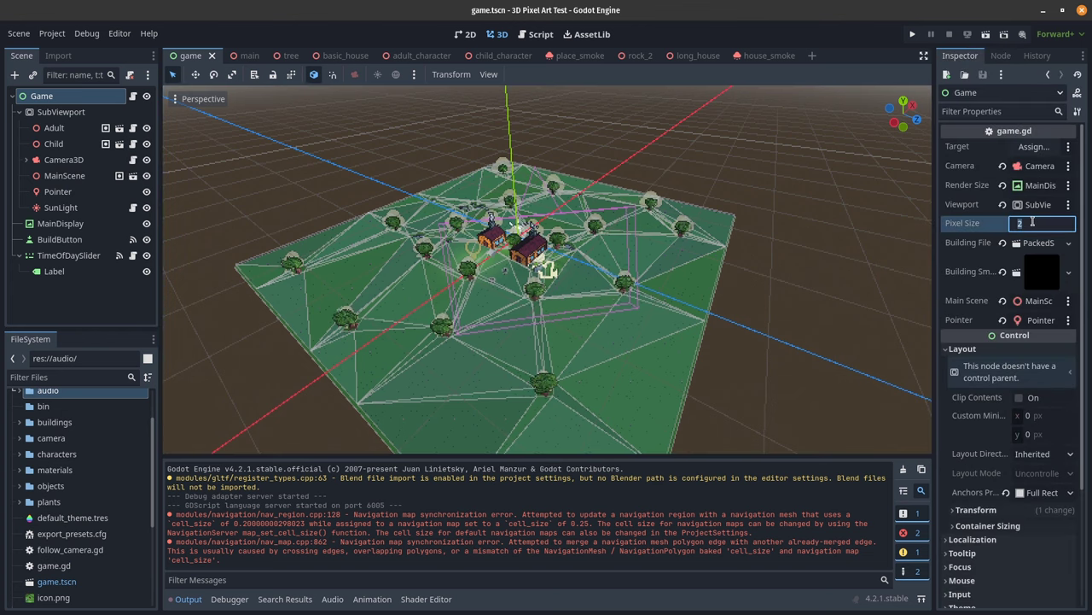
key("Return")
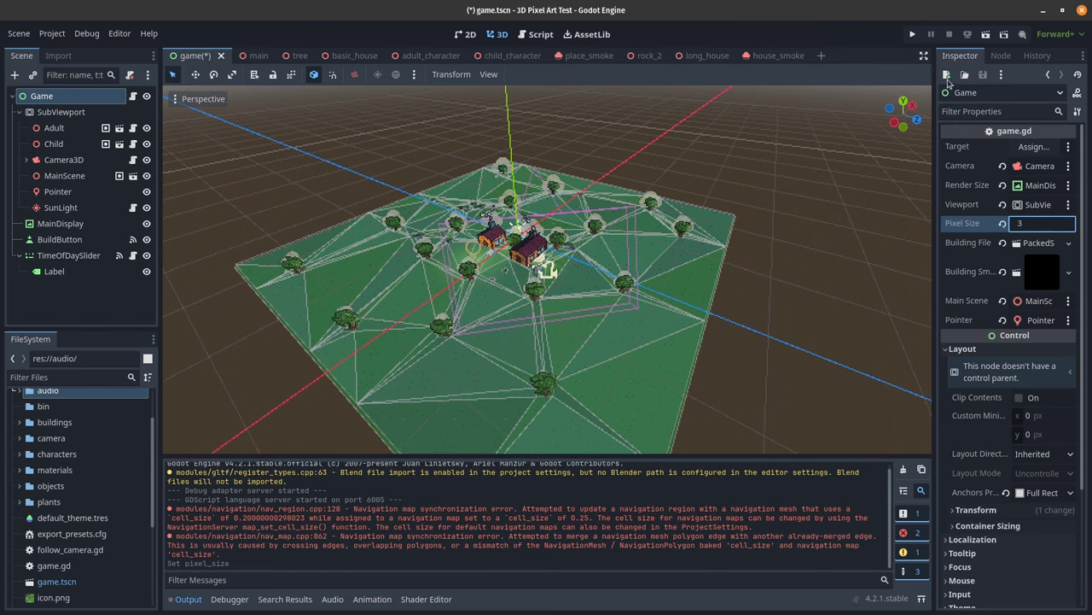
- Test-run the village, stop it, and change Pixel Size to 4
left_click(911, 35)
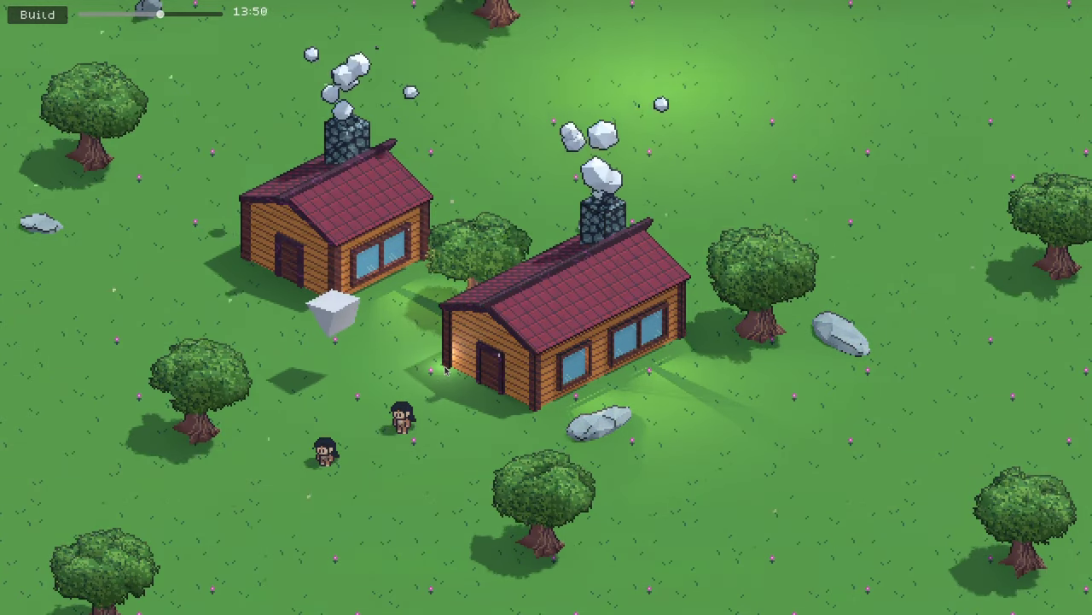
key("alt+Tab")
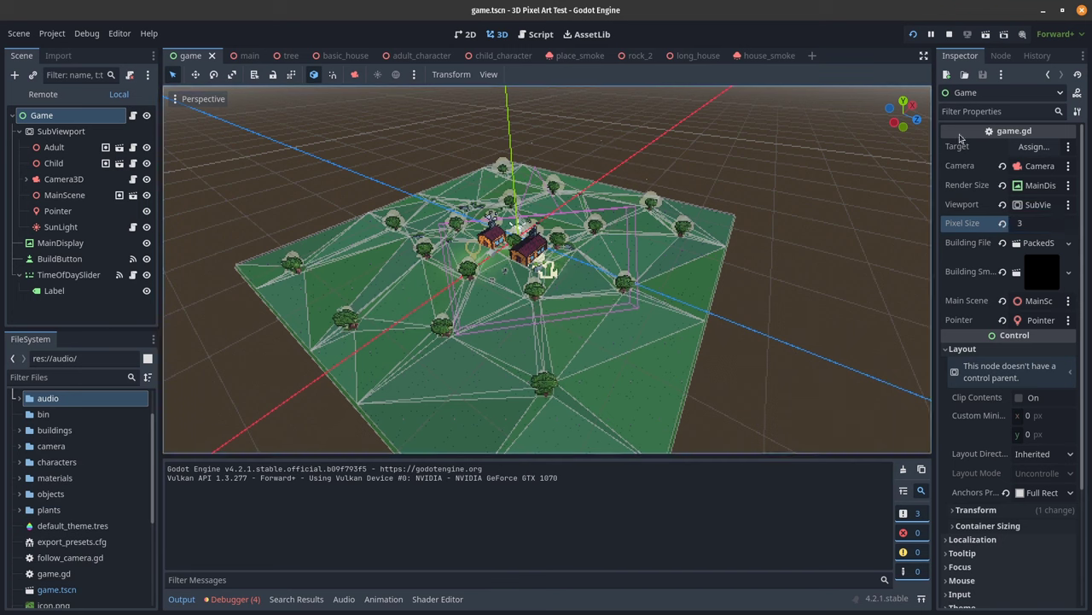
left_click(948, 35)
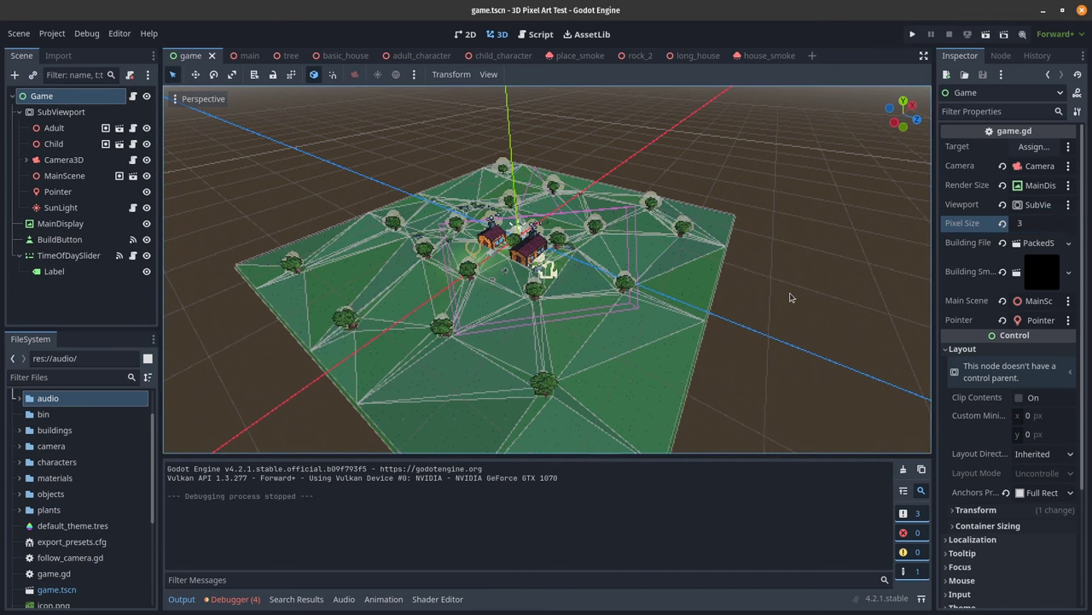
left_click(1038, 228)
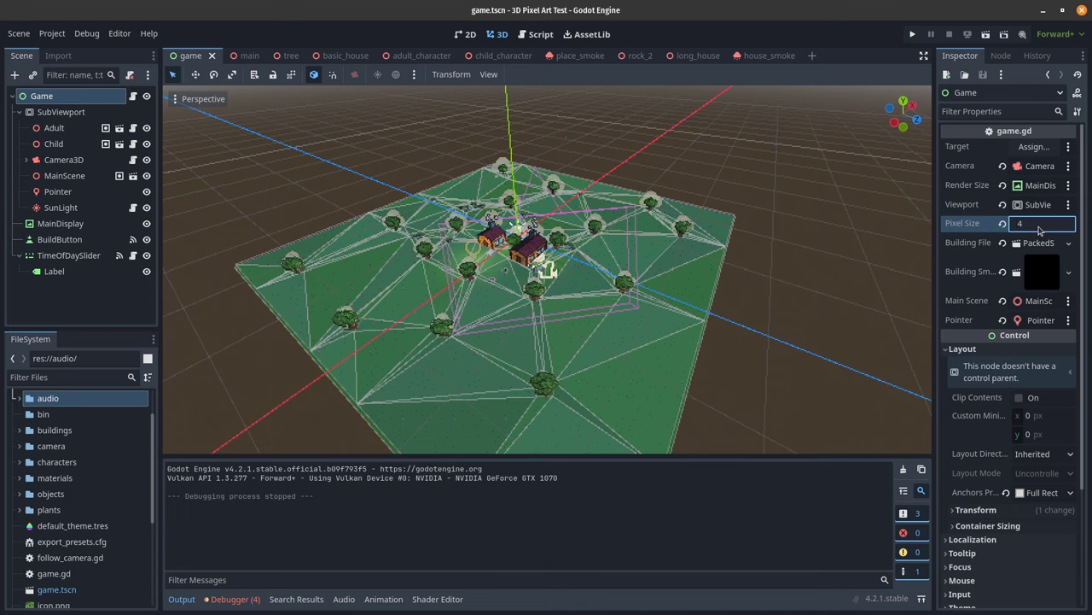
key("Return")
- Run the game at Pixel Size 4 and pan the camera around with W, A, S, D
left_click(914, 35)
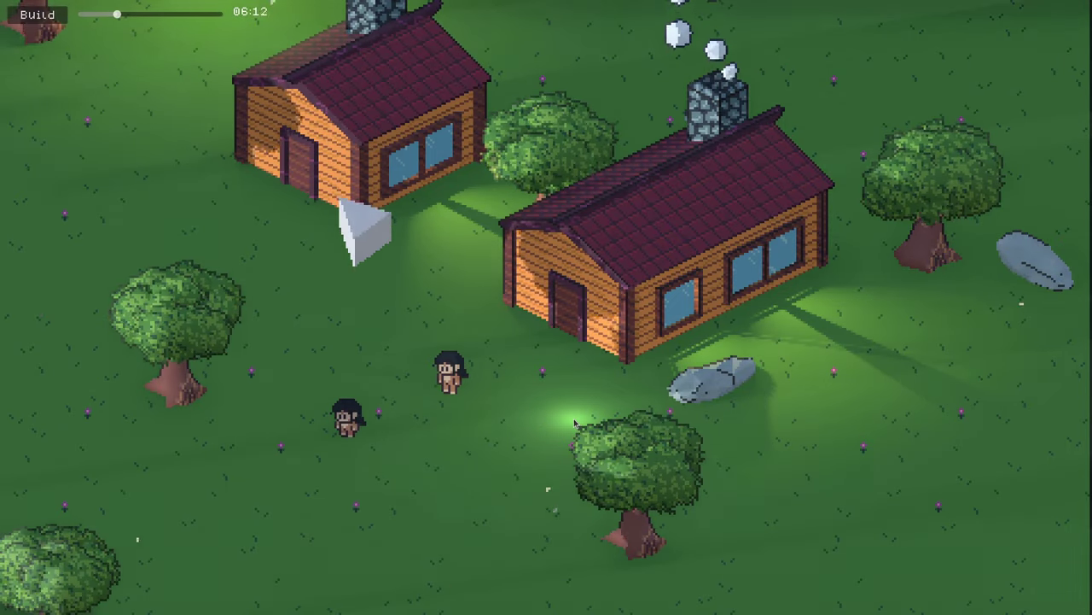
key("w")
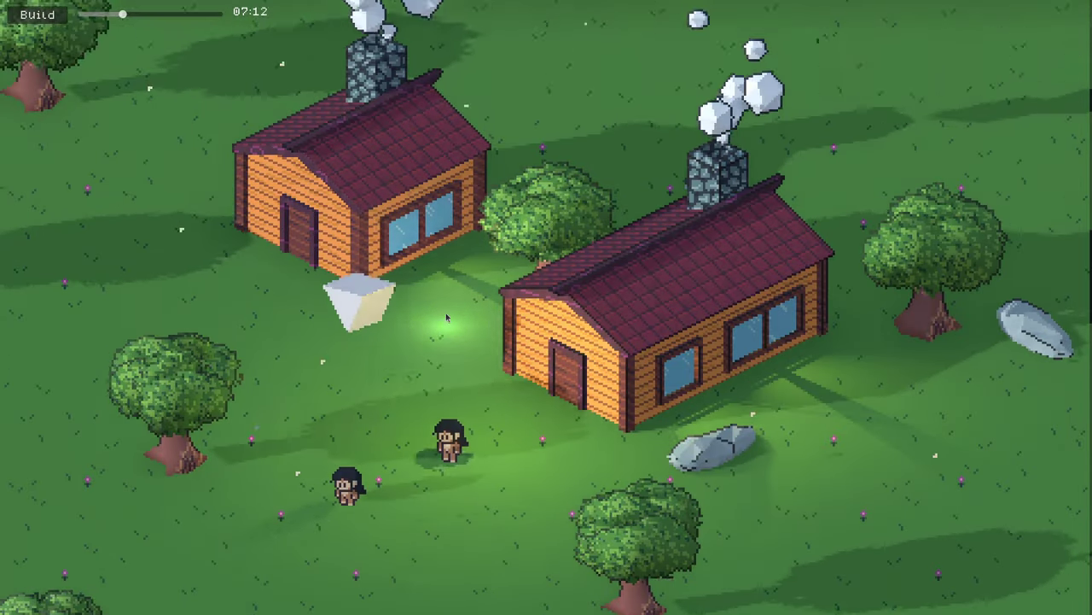
key("w")
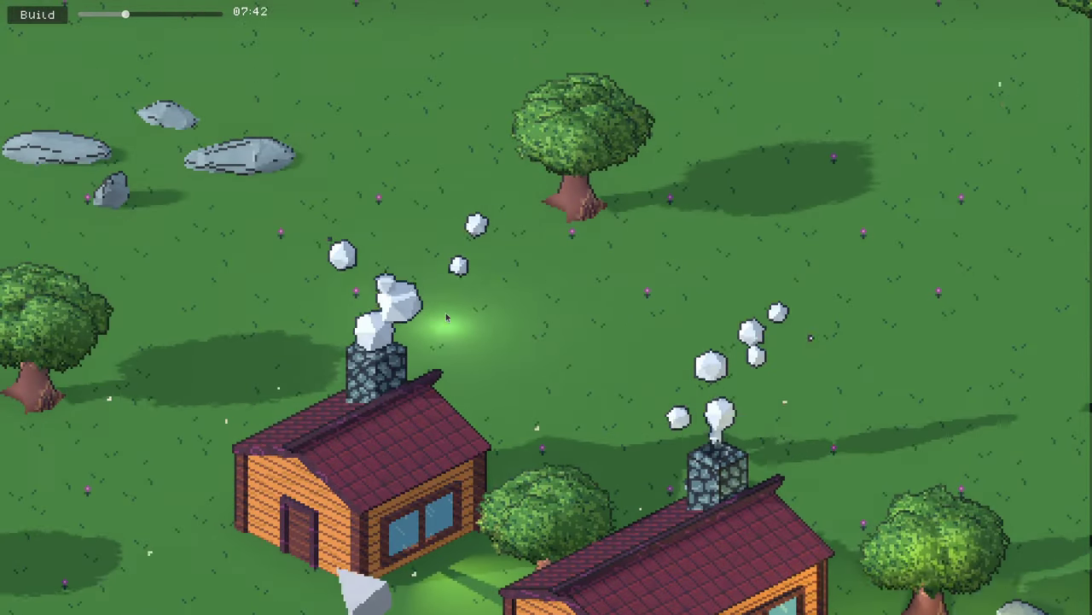
key("a")
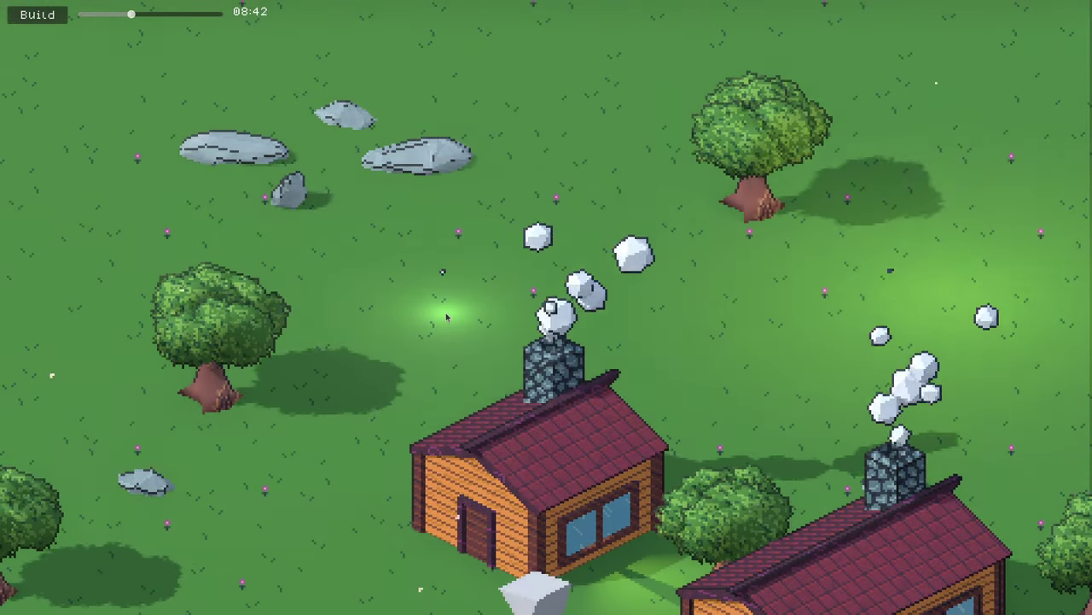
key("s")
key("d")
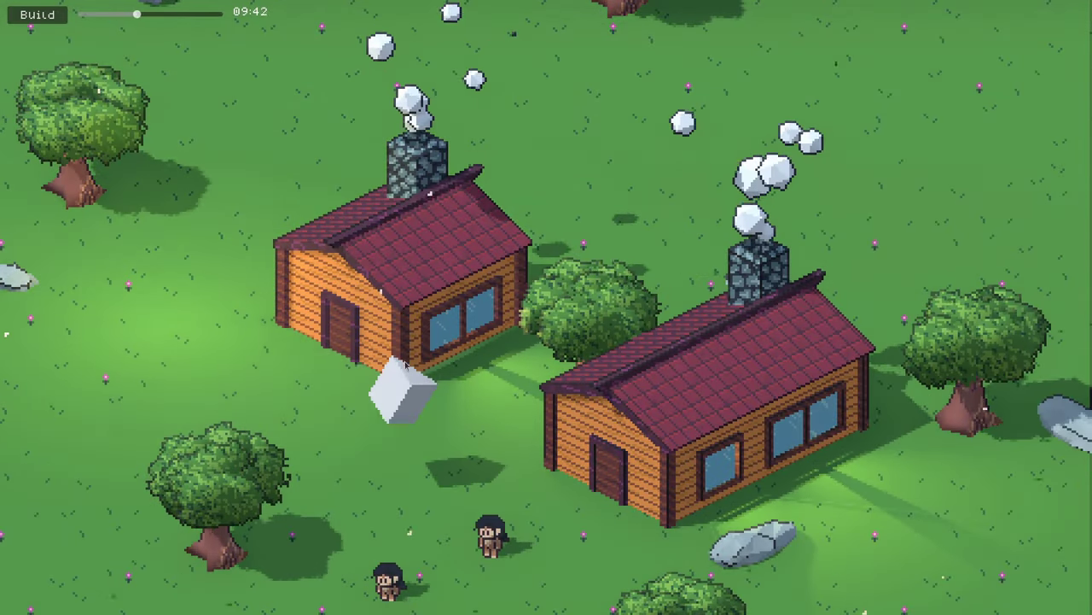